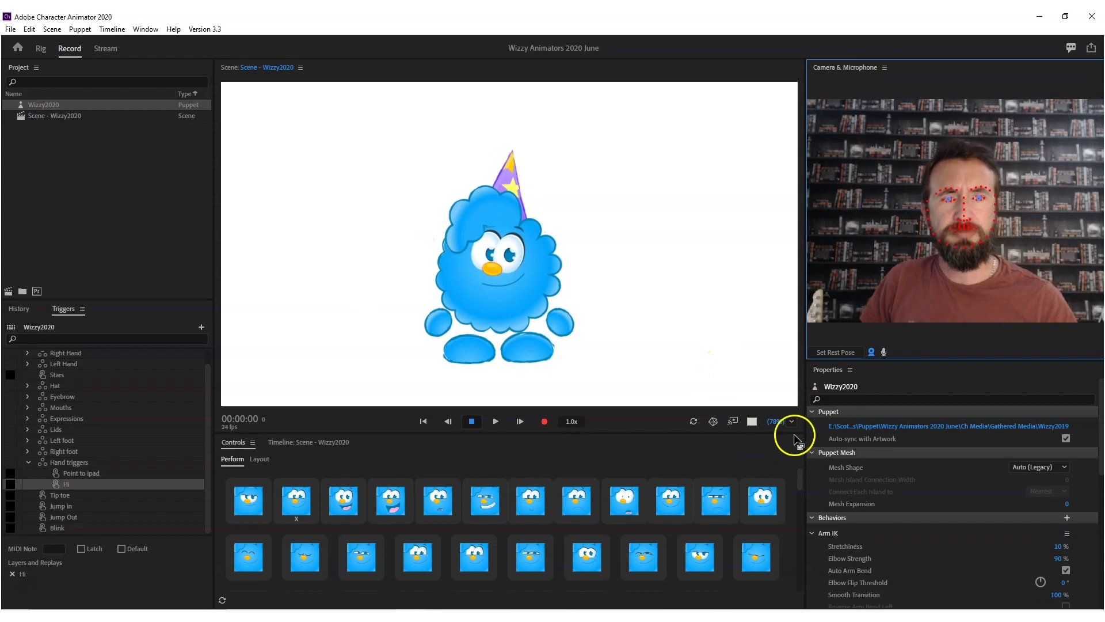
Browse the thumbnails of the puppet's trigger controls, including the Morty and Sad expressions
left_click_drag(799, 475, 801, 496)
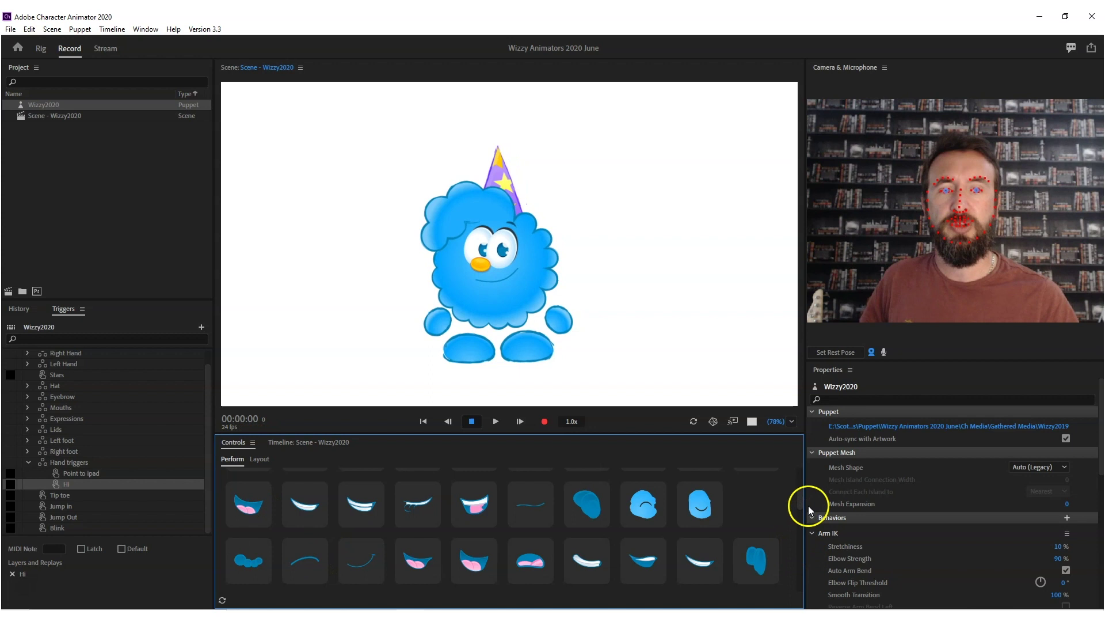
left_click_drag(799, 499, 798, 481)
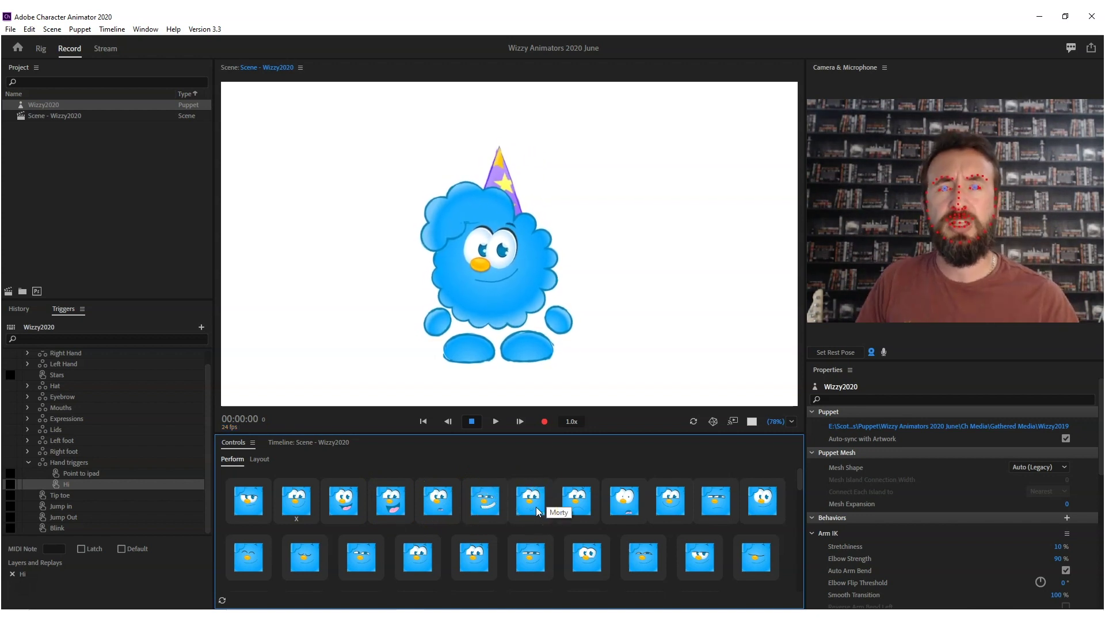
left_click(567, 506)
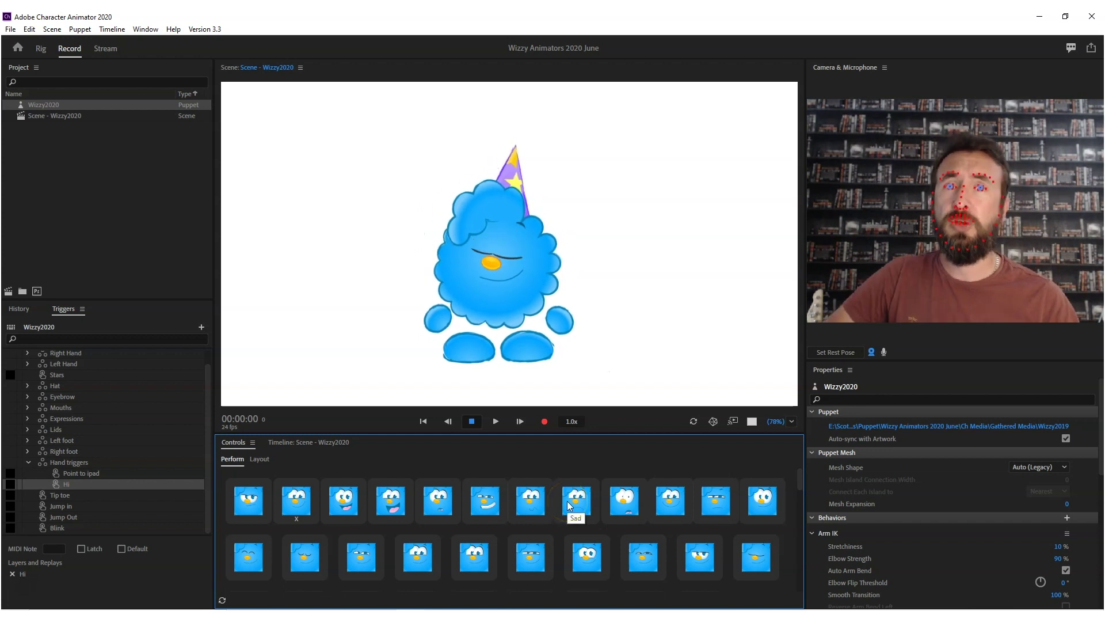
Select the Hi hand trigger and preview its Hi replay in the puppet's Replays properties
left_click(74, 484)
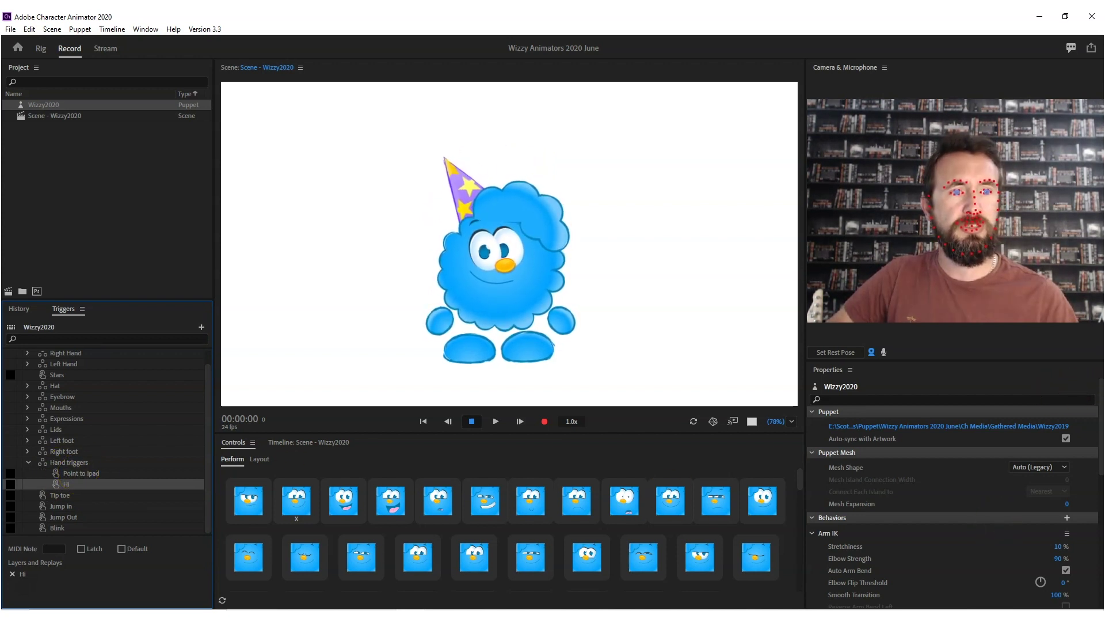
left_click_drag(1100, 394, 1097, 528)
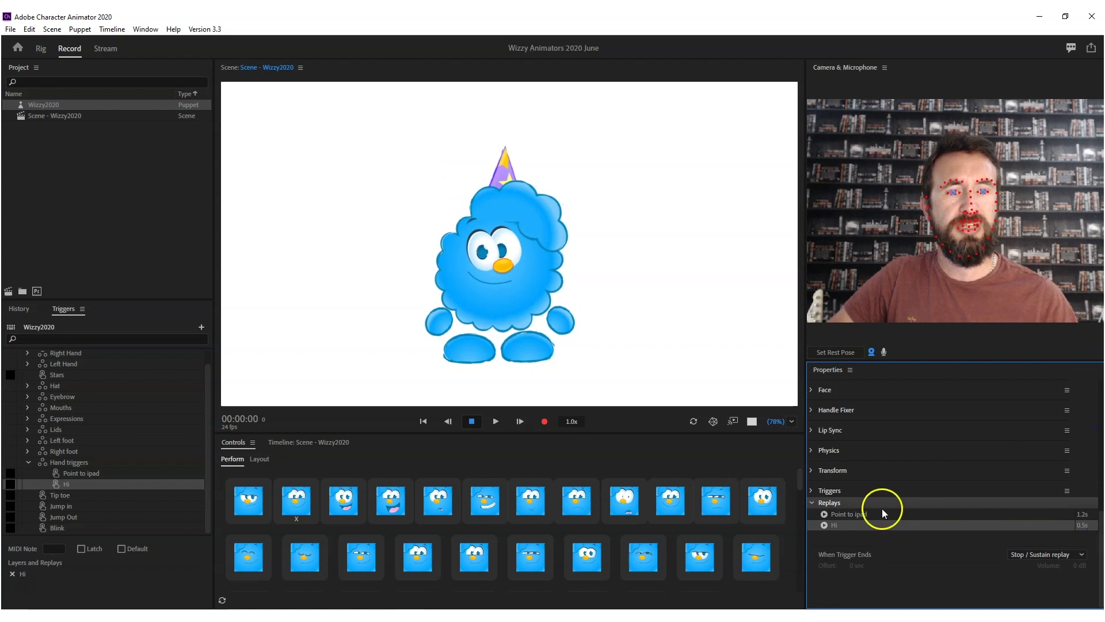
left_click(823, 526)
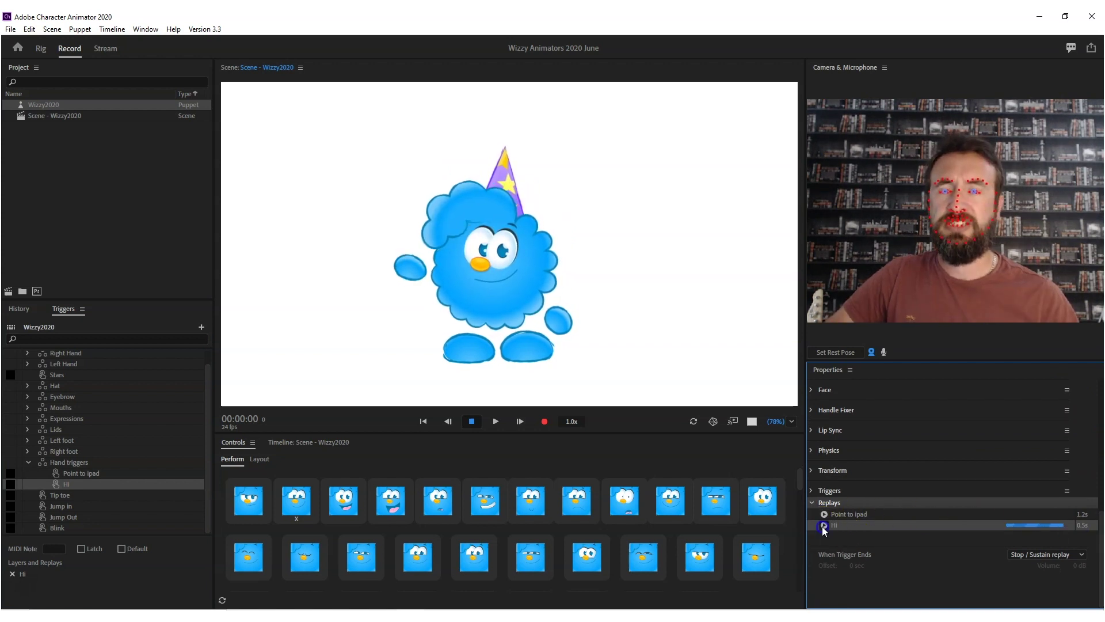
left_click(824, 525)
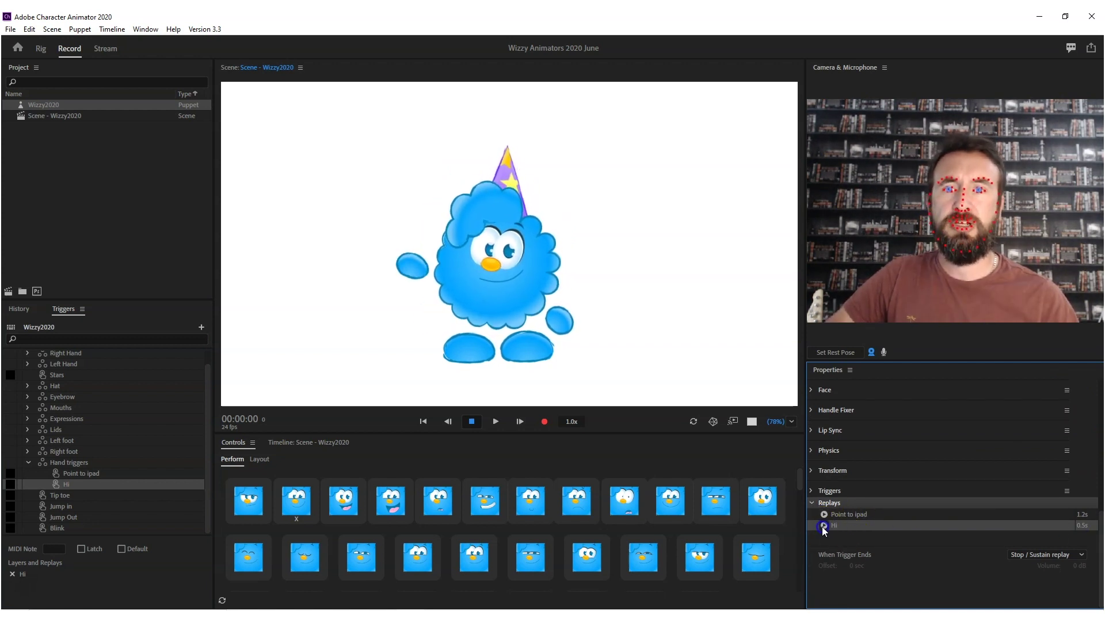
Find the blank Hi control among the hand trigger thumbnails and check its label
left_click_drag(800, 506, 799, 557)
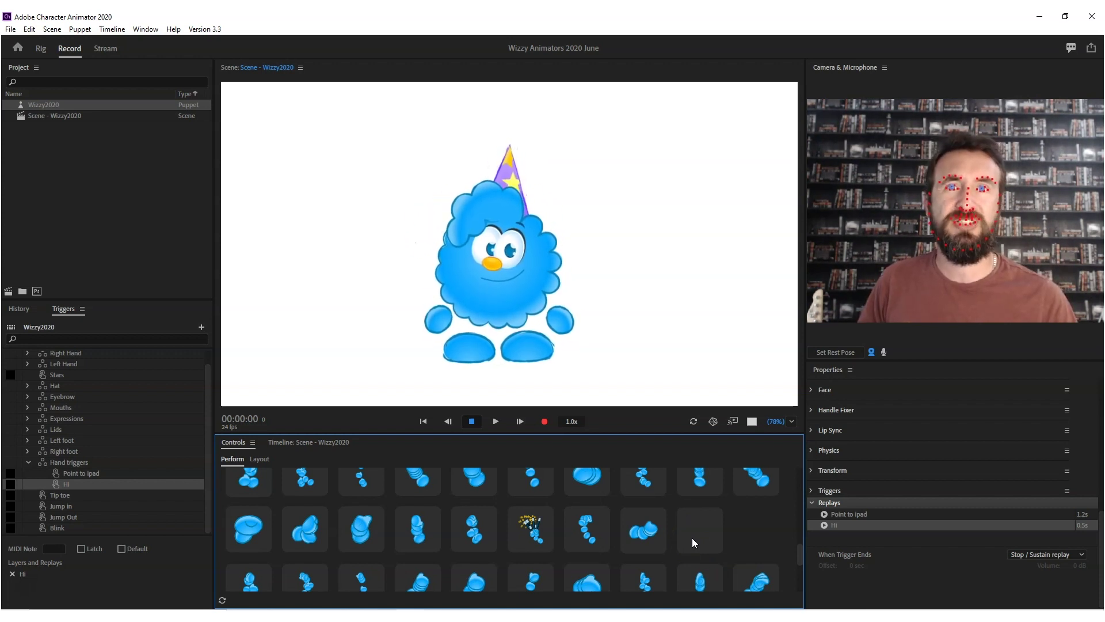
left_click(802, 544)
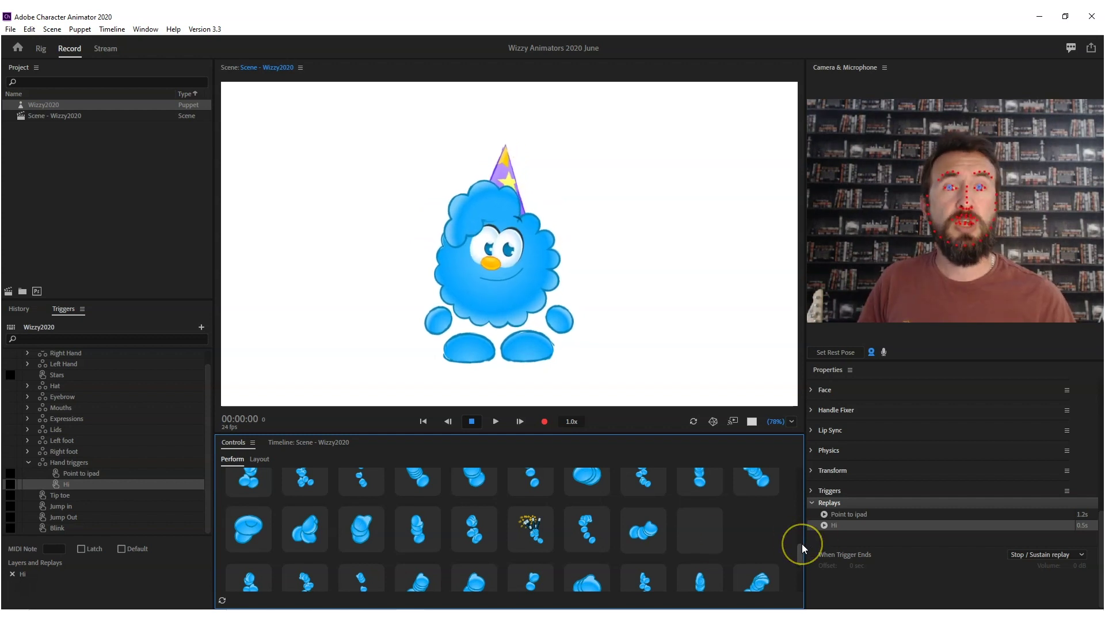
left_click(796, 541)
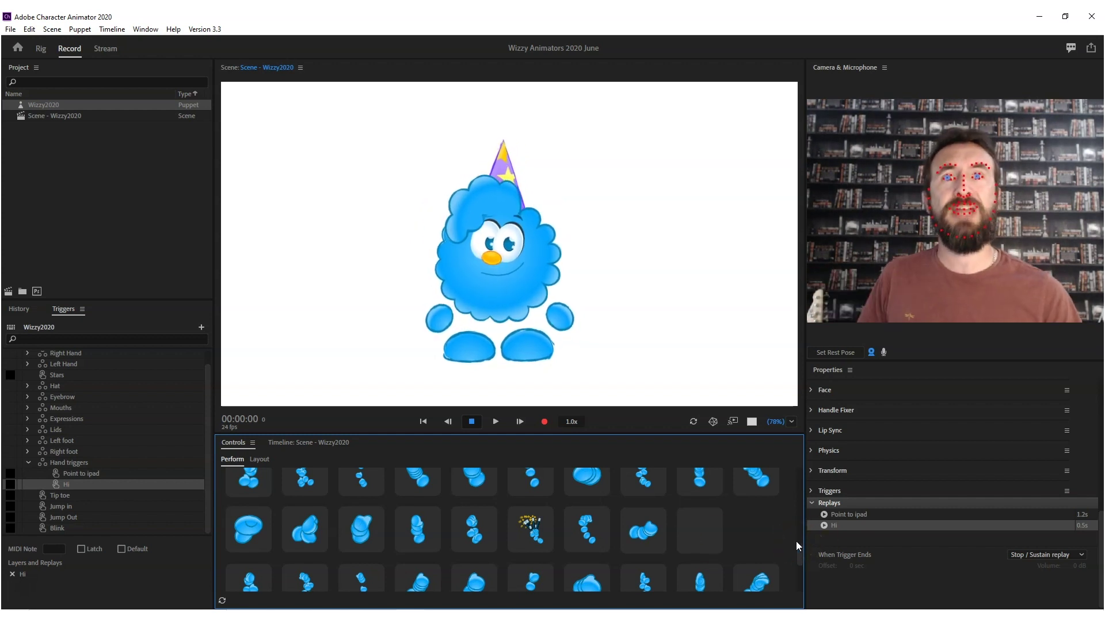
left_click(754, 541)
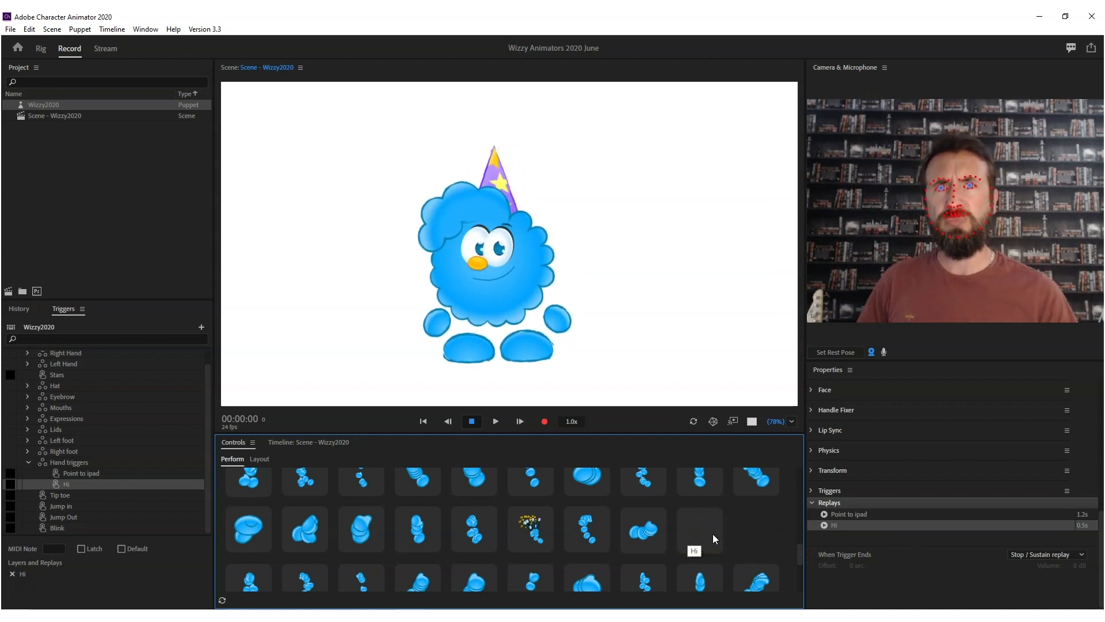
left_click(750, 518)
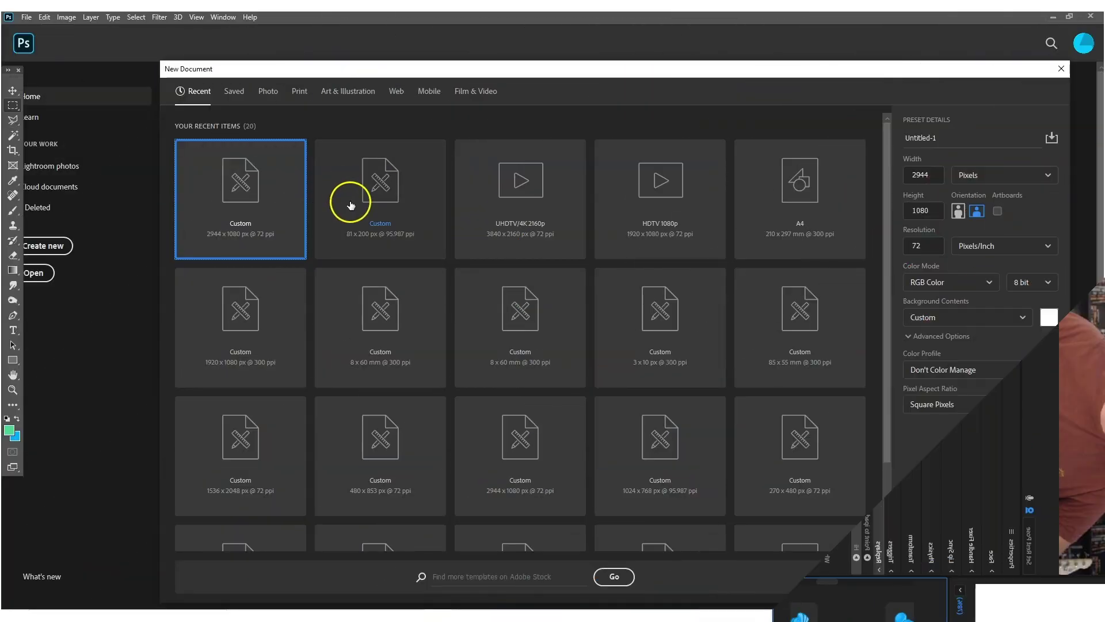
In Photoshop, create a new document 300 pixels wide and 300 pixels high at 72 pixels per inch
left_click(242, 192)
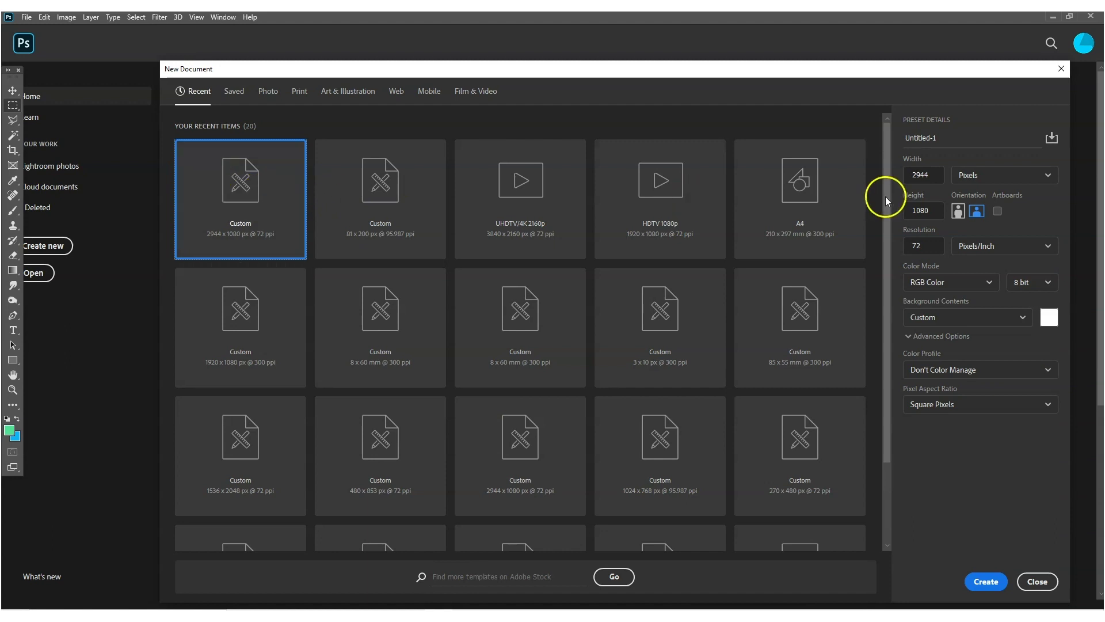
left_click_drag(937, 180, 901, 178)
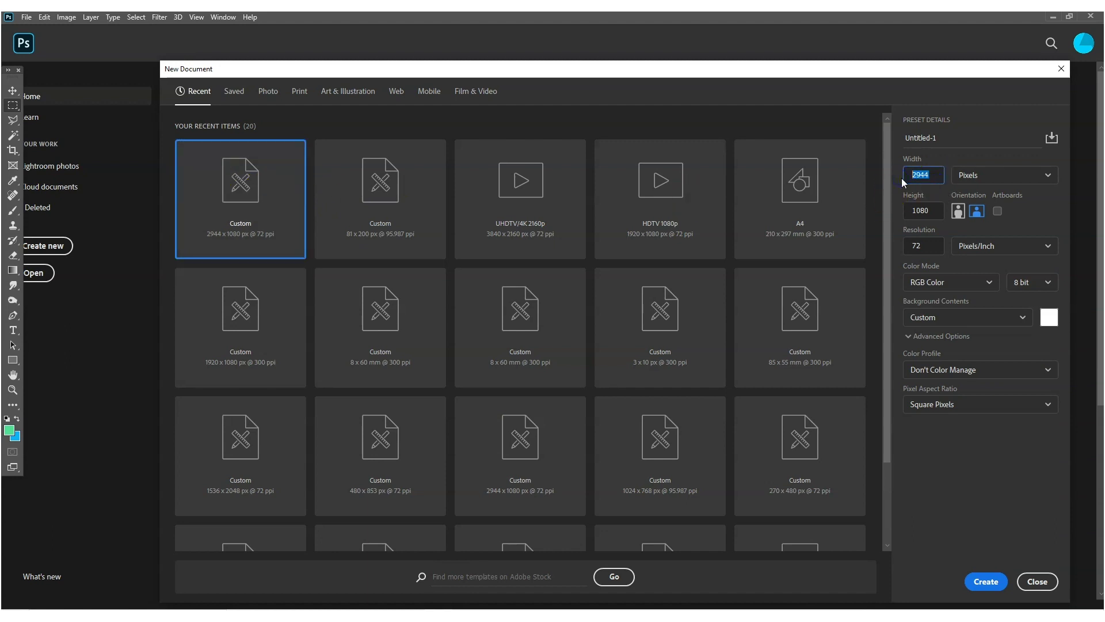
type("300")
left_click_drag(935, 210, 873, 212)
type("300")
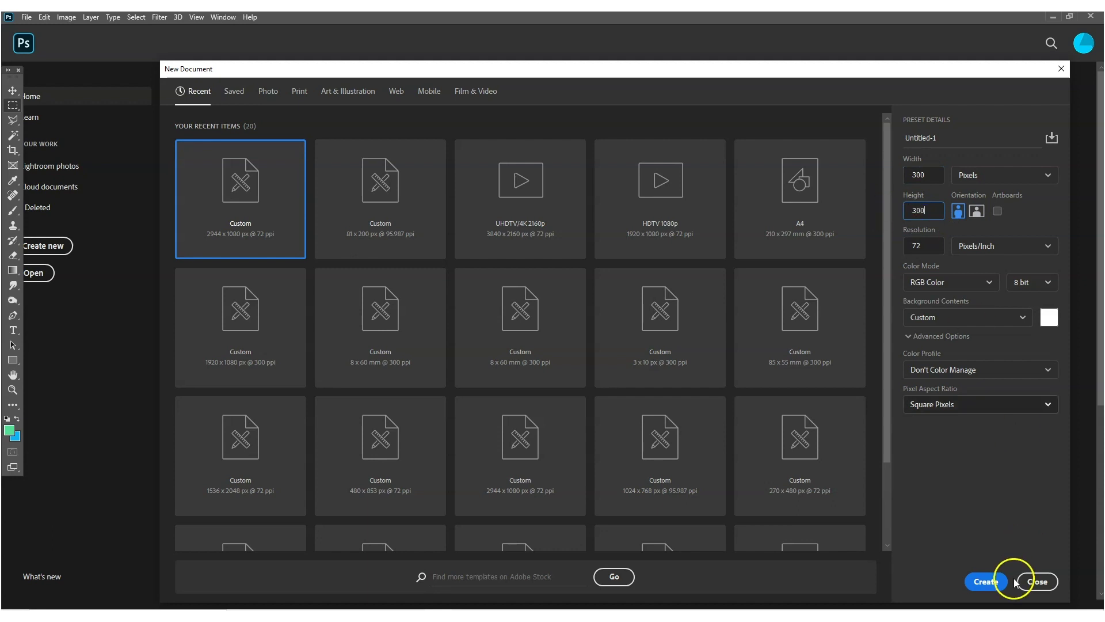
left_click(986, 581)
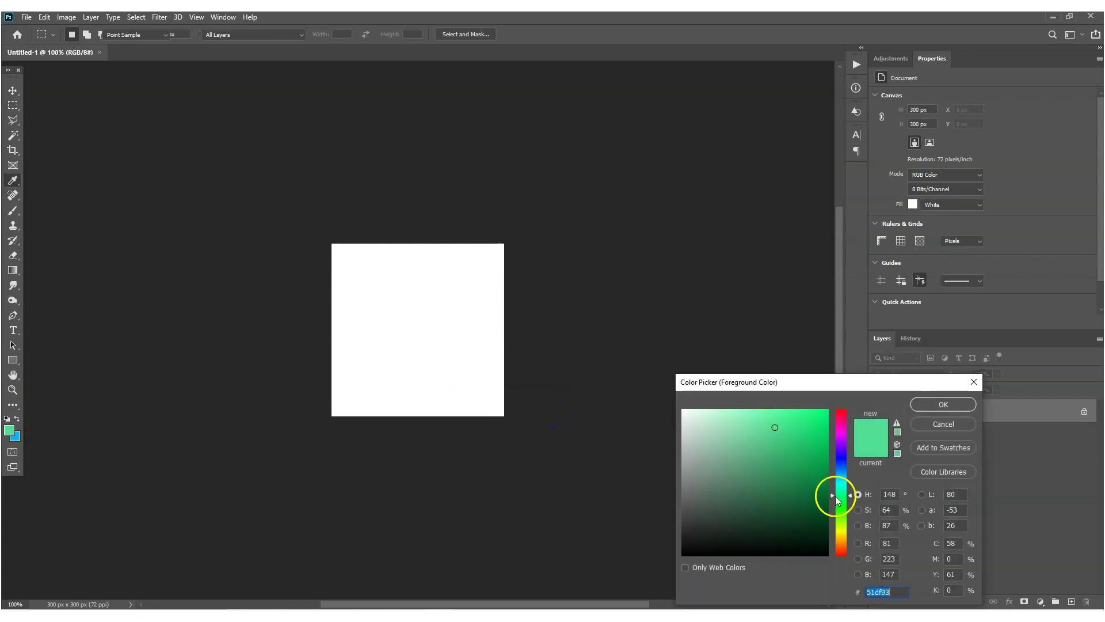
Set the foreground colour to black and fill the canvas with the text RIGHT HAND WAVE on three lines
left_click(746, 555)
key("Return")
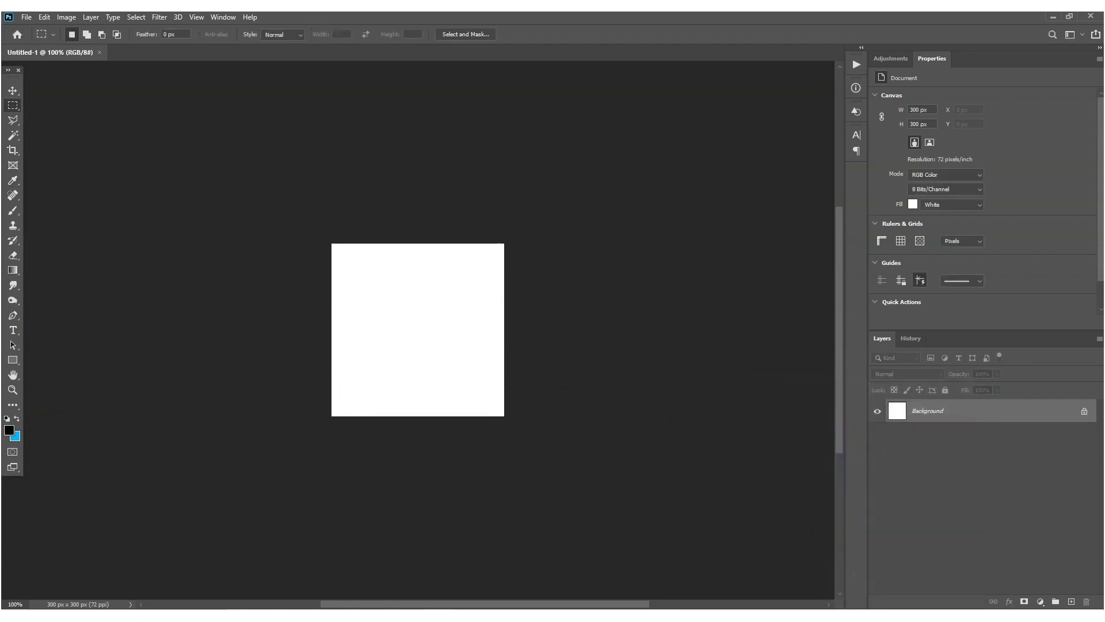
key("t")
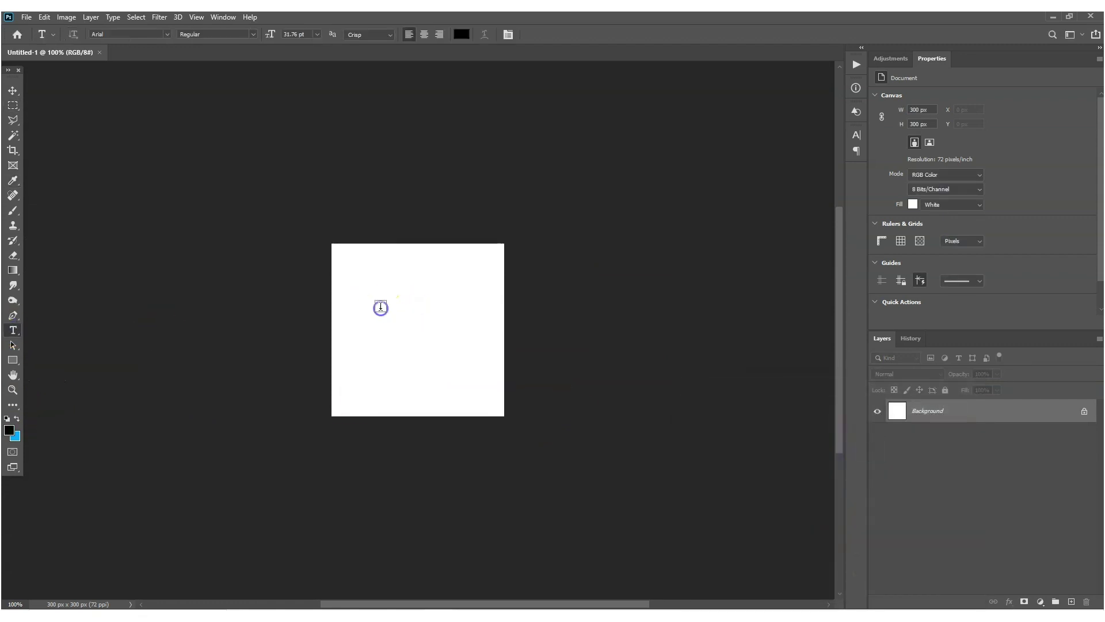
left_click(381, 305)
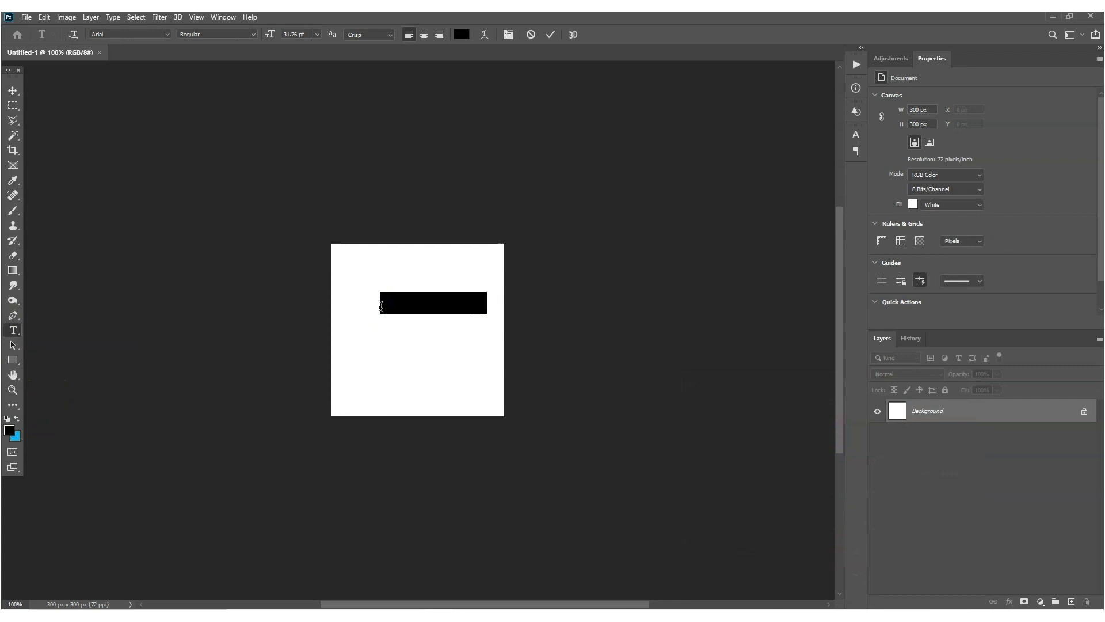
type("RIGHT")
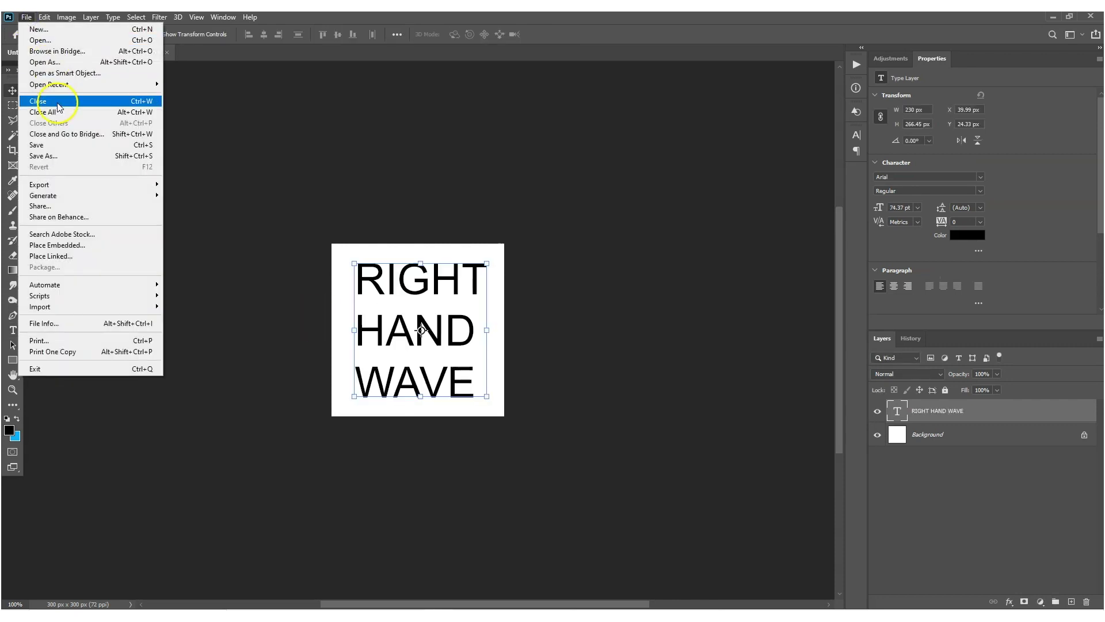
Save the text image as a JPEG in a new folder created beside the Wizzy folder
left_click(66, 158)
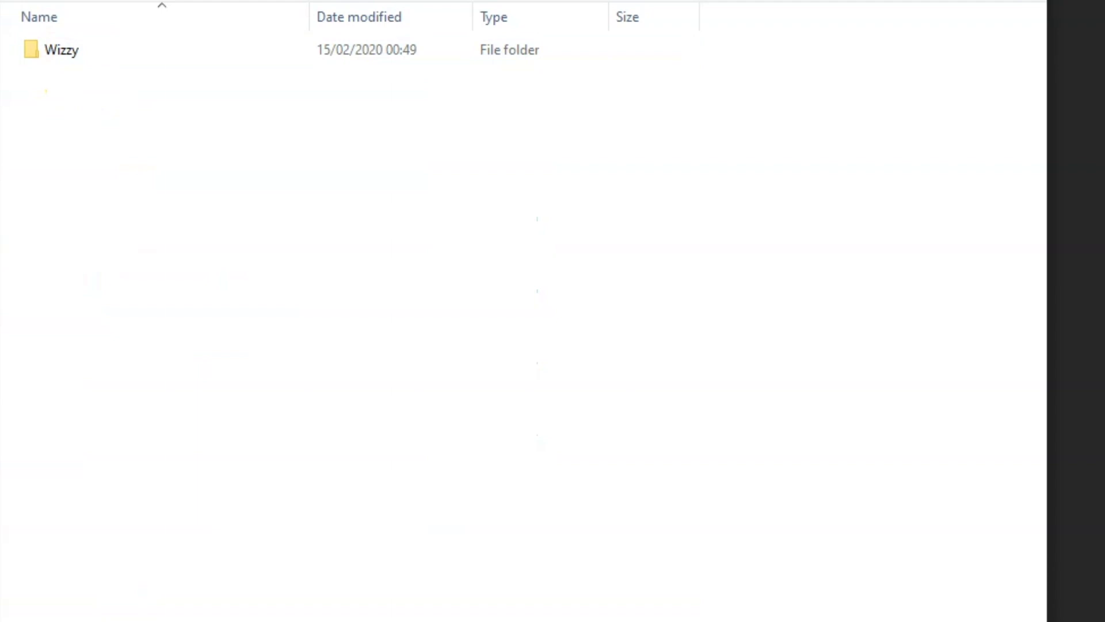
key("ctrl+shift+n")
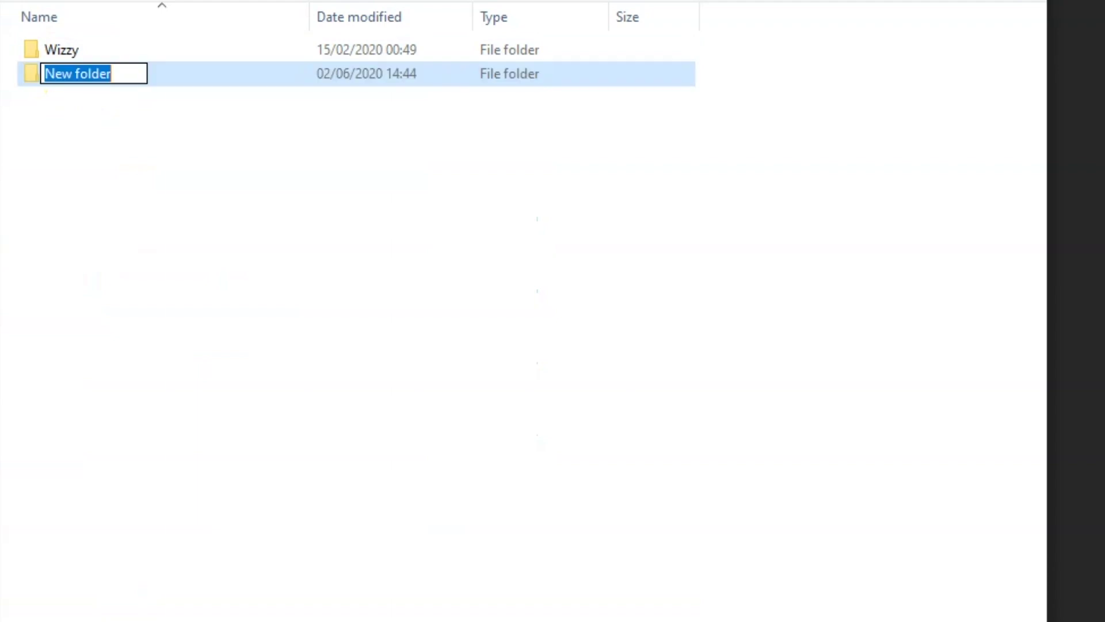
type("I")
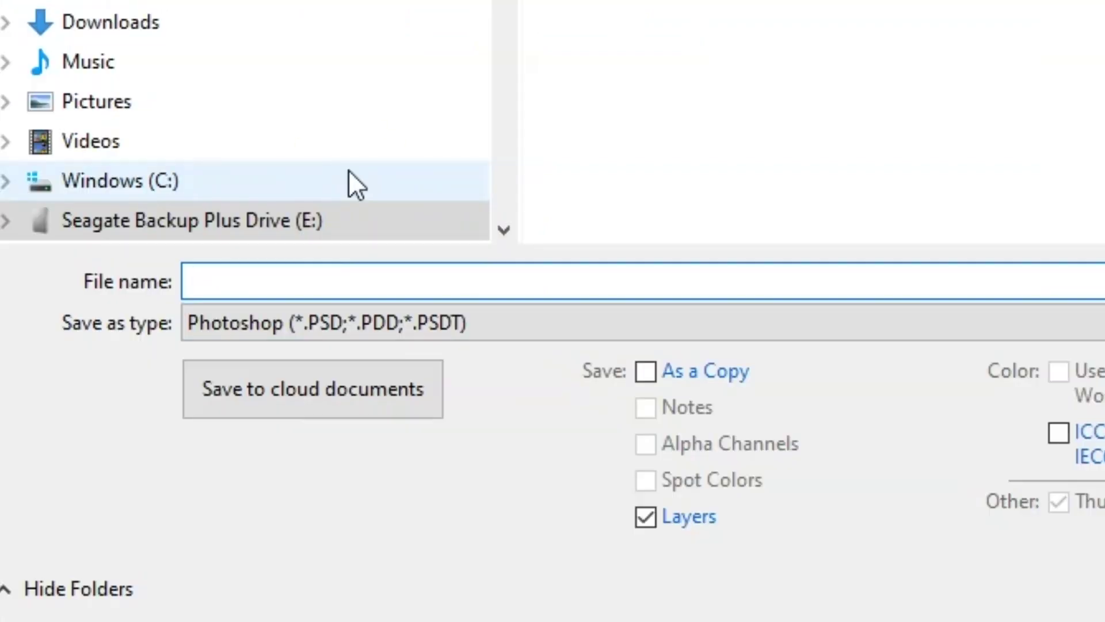
type("RIGH")
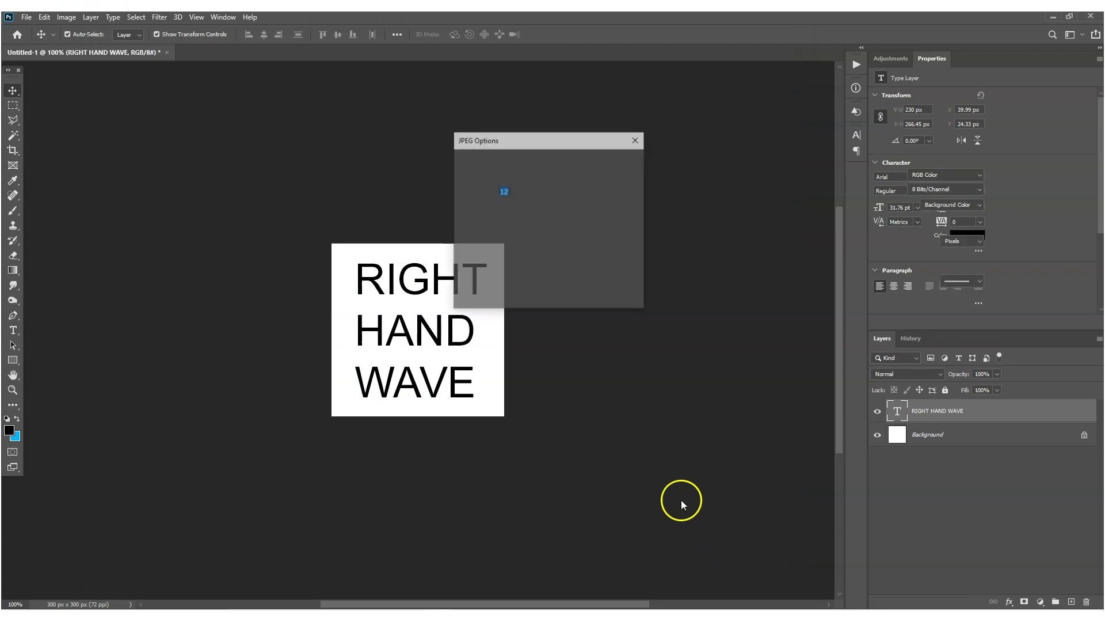
left_click(620, 160)
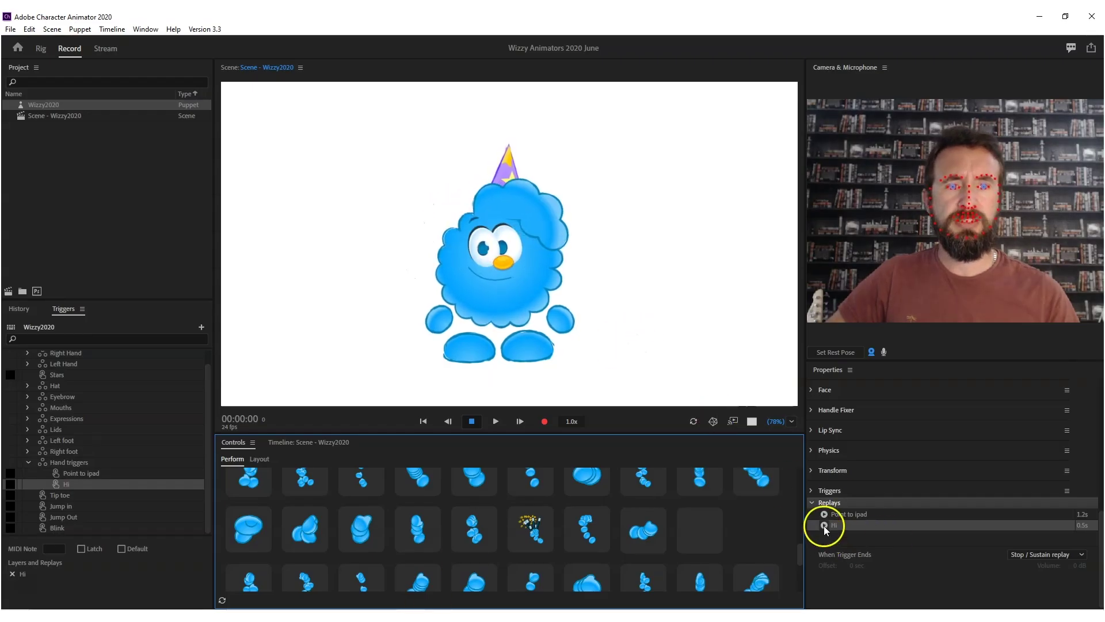
Switch to Character Animator and play the Hi replay to capture the puppet's waving pose
left_click(824, 525)
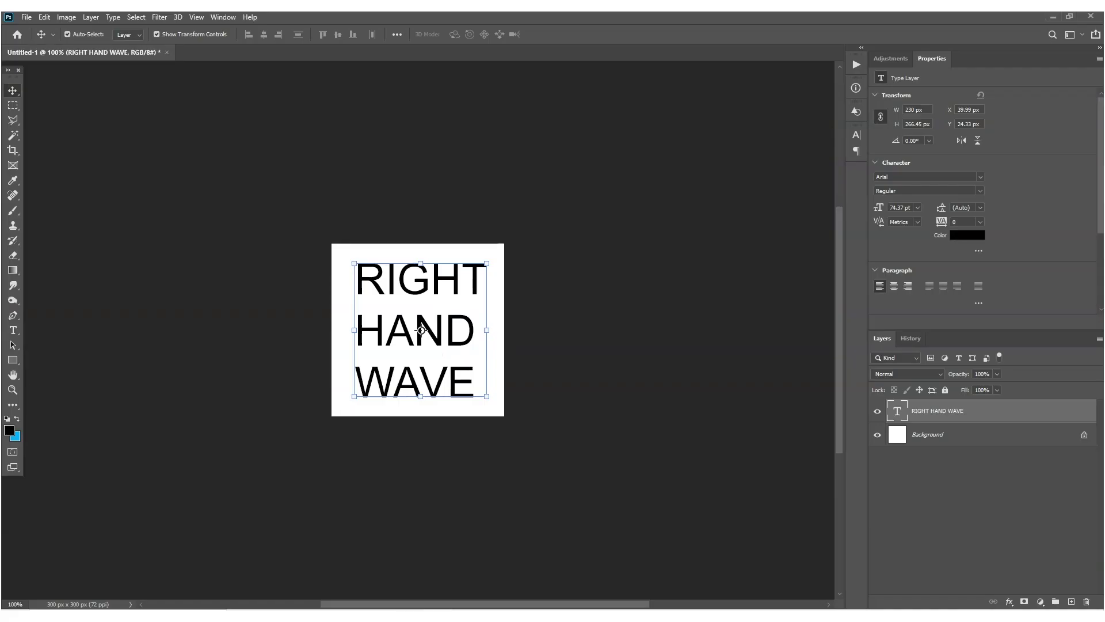
In Photoshop, hide the RIGHT HAND WAVE text layer and paste the waving puppet capture, positioning its face and raised hand inside the canvas
left_click(877, 411)
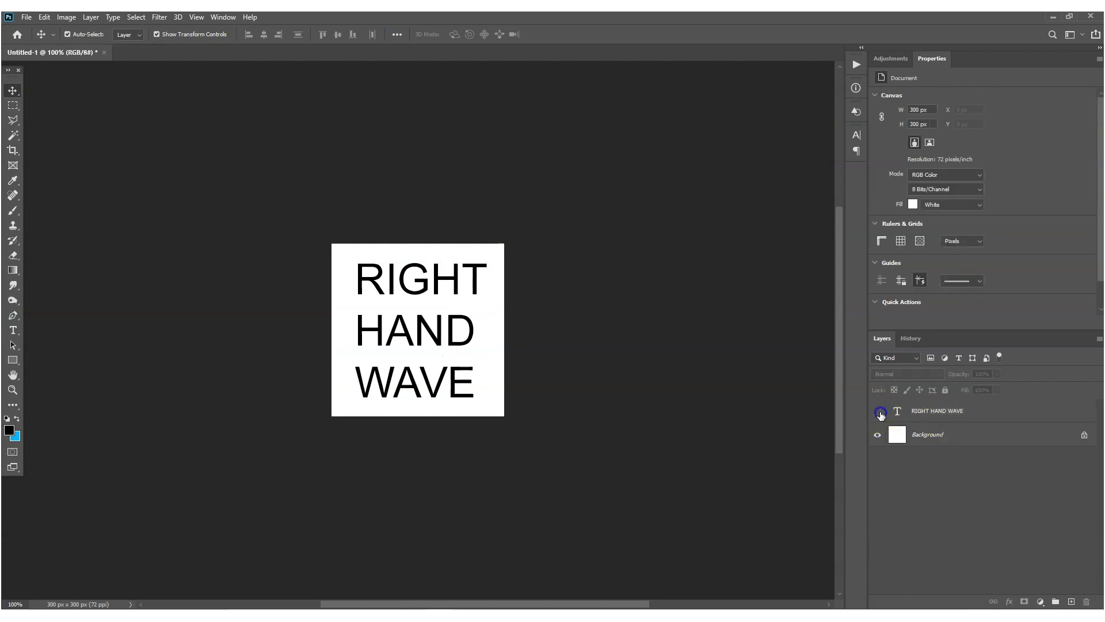
left_click(94, 48)
left_click(45, 16)
left_click(57, 116)
left_click_drag(464, 315, 74, 167)
mouse_move(449, 331)
left_mouse_down()
mouse_move(434, 314)
mouse_move(451, 327)
left_mouse_up()
left_click(570, 119)
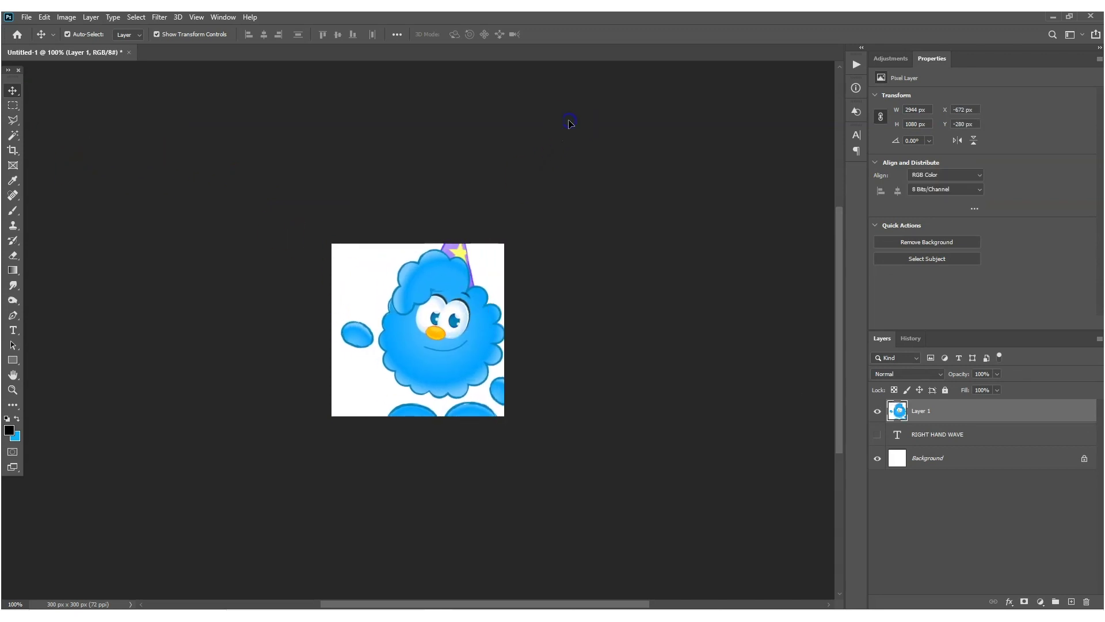
Save the puppet image as a JPEG named "right hand wave pic" and return to Character Animator
left_click(25, 17)
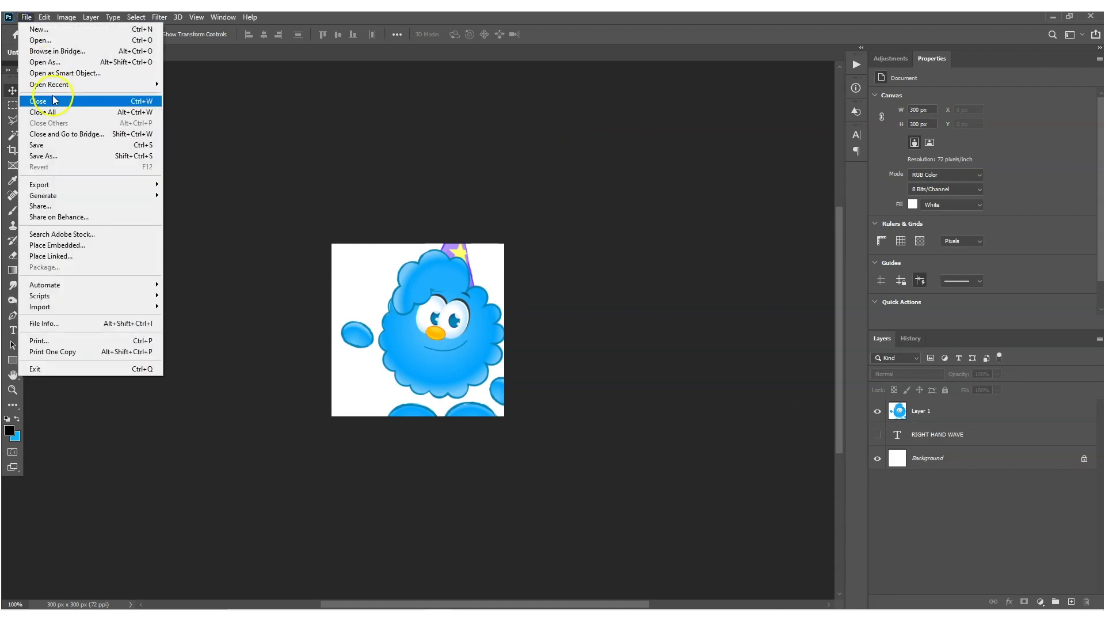
left_click(57, 143)
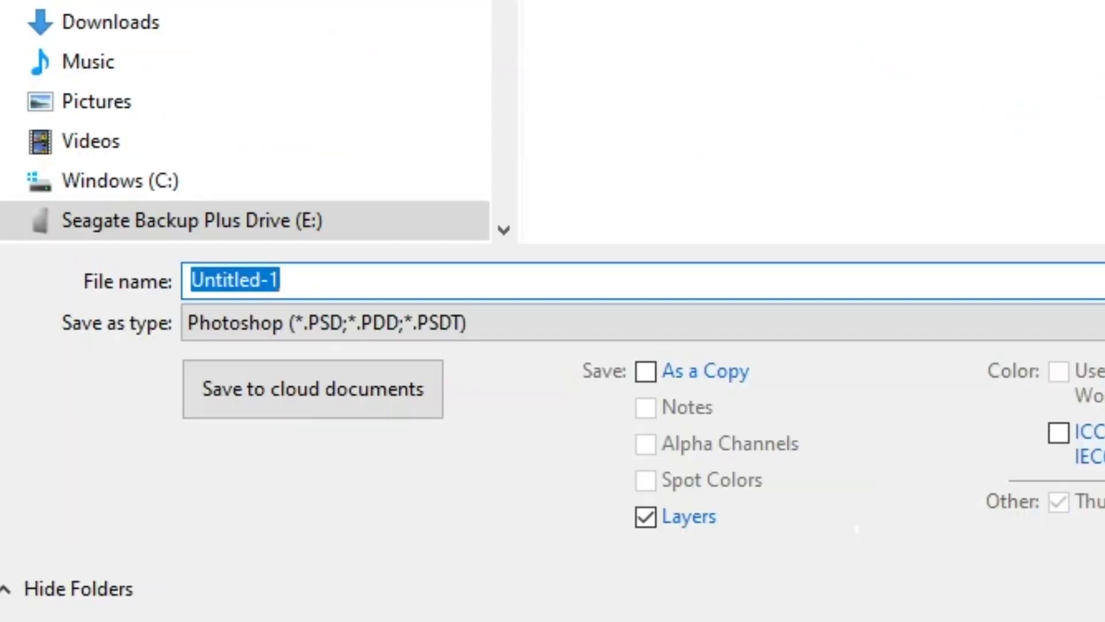
left_click(304, 325)
left_click(260, 4)
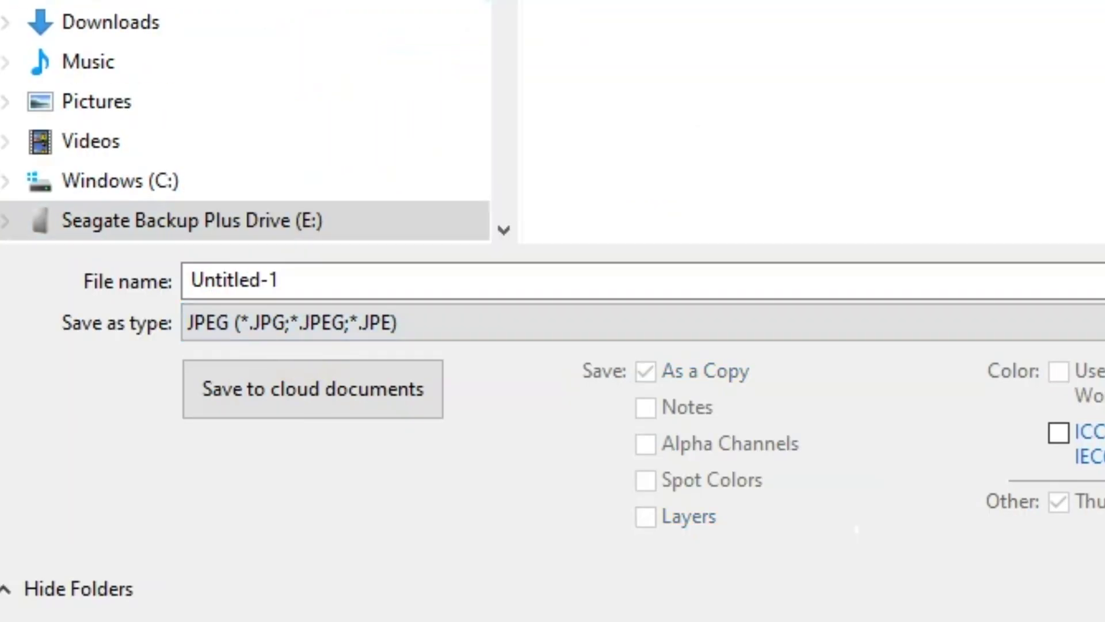
left_click(320, 273)
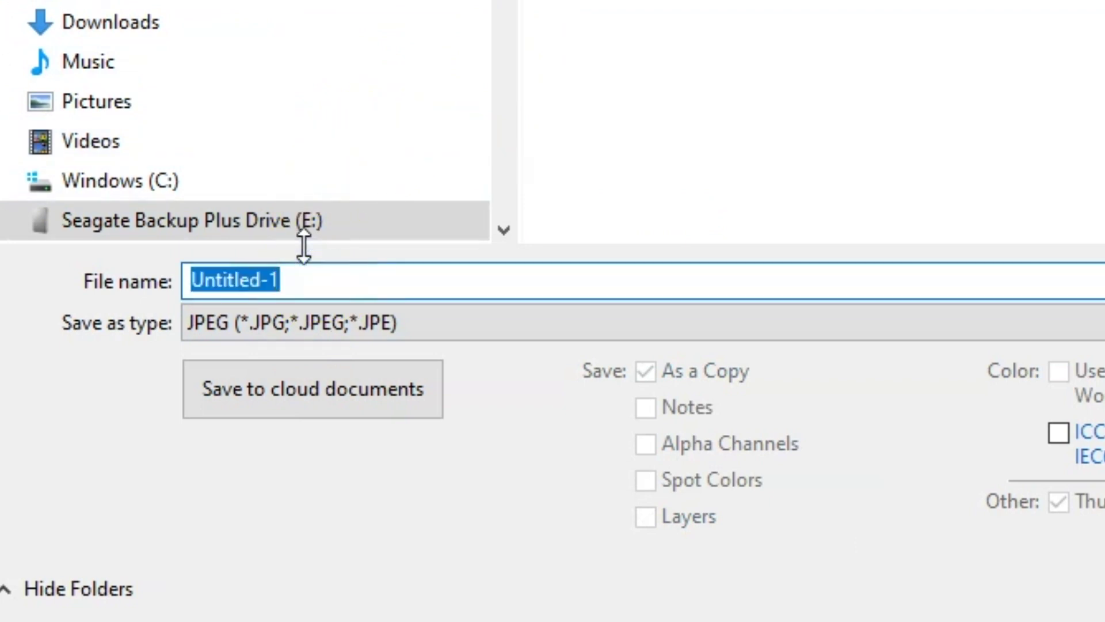
type("right hand h")
key("BackSpace")
type("wave pic")
key("Return")
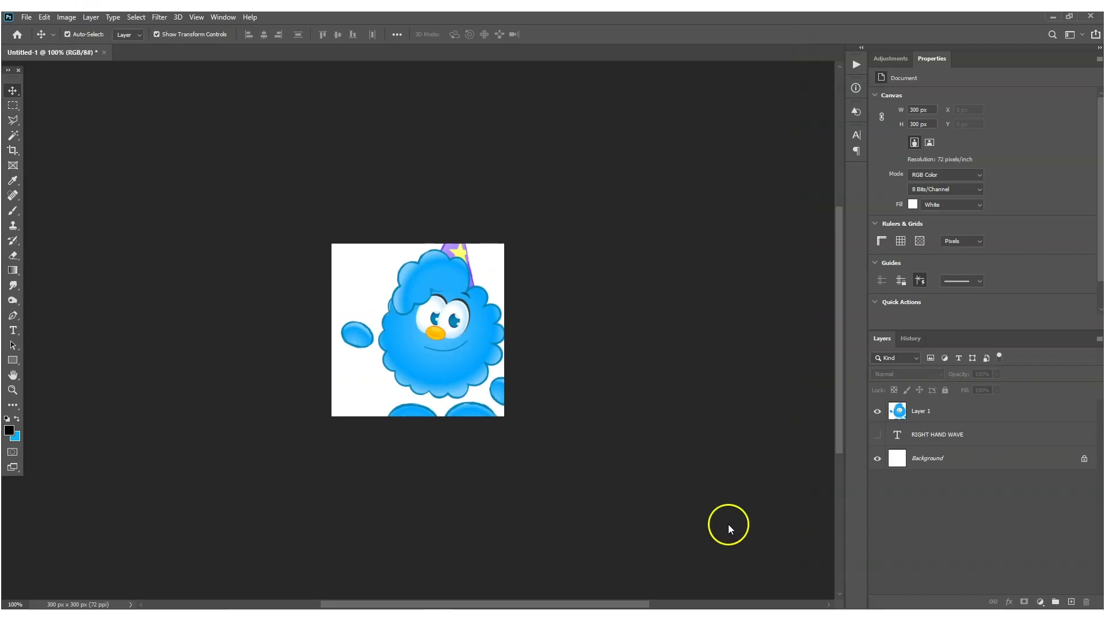
left_click(618, 162)
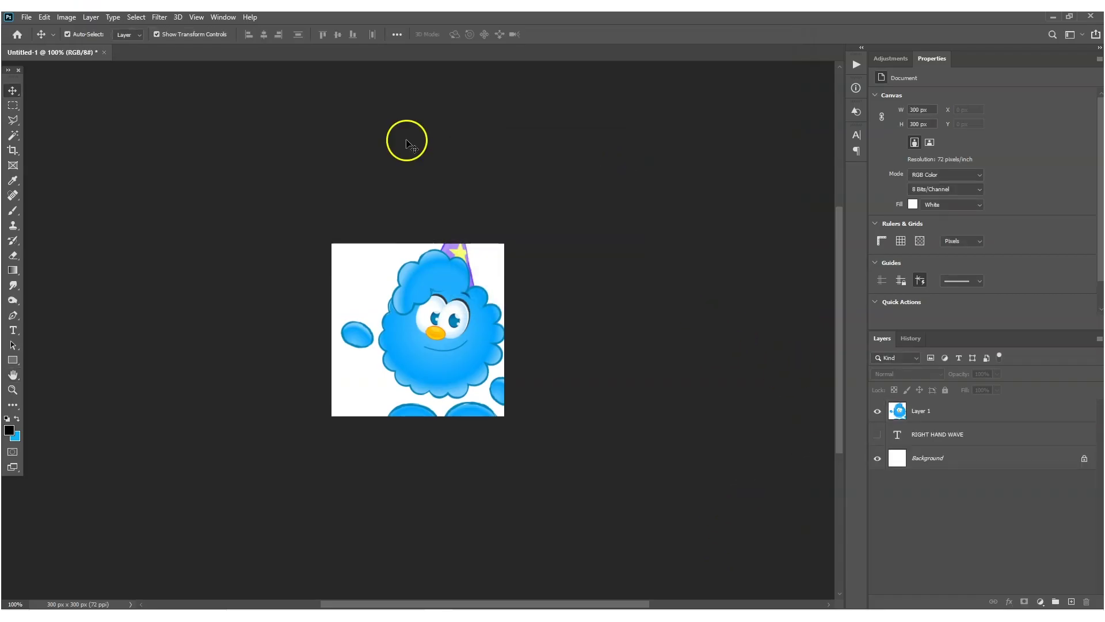
key("alt+Tab")
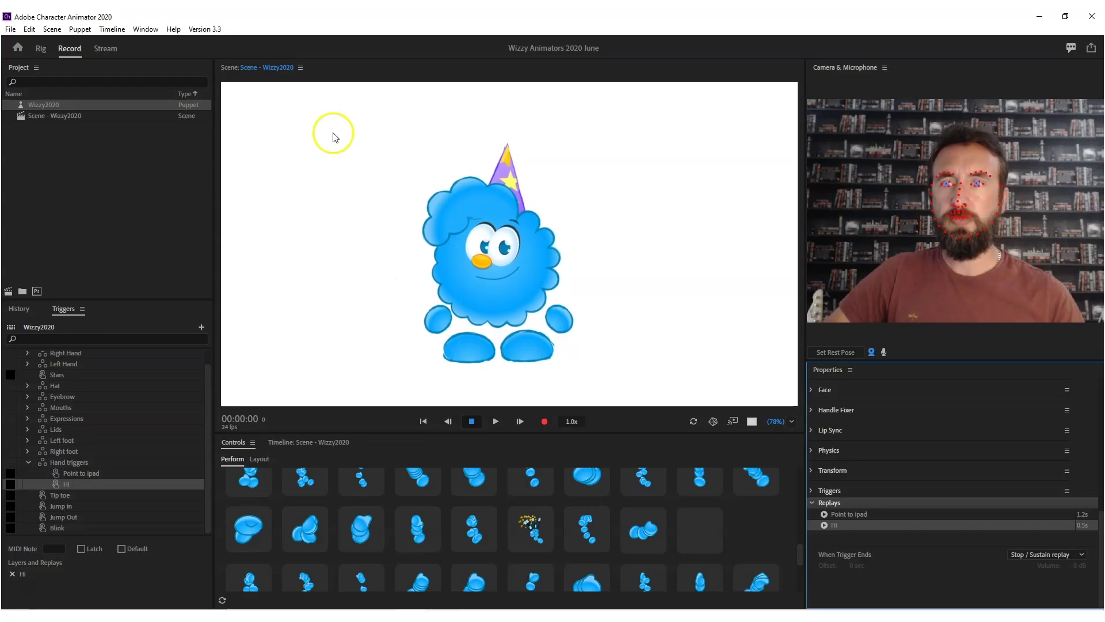
Open the original artwork of the Wizzy2020 puppet in Photoshop and expand its Icons group to review the existing icon layers
left_click(54, 105)
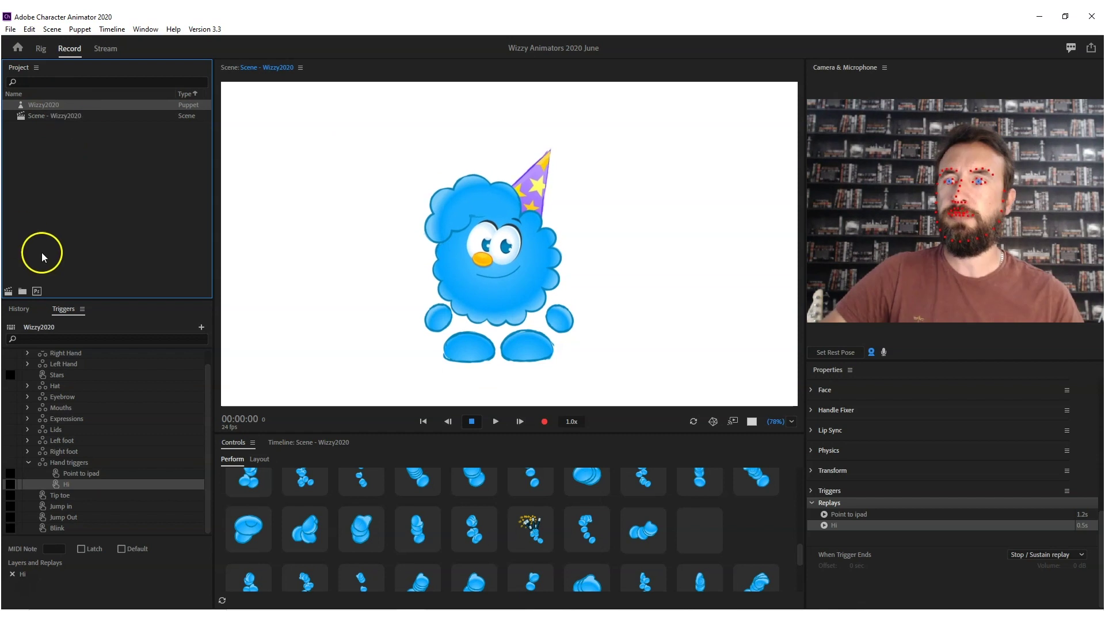
left_click(37, 292)
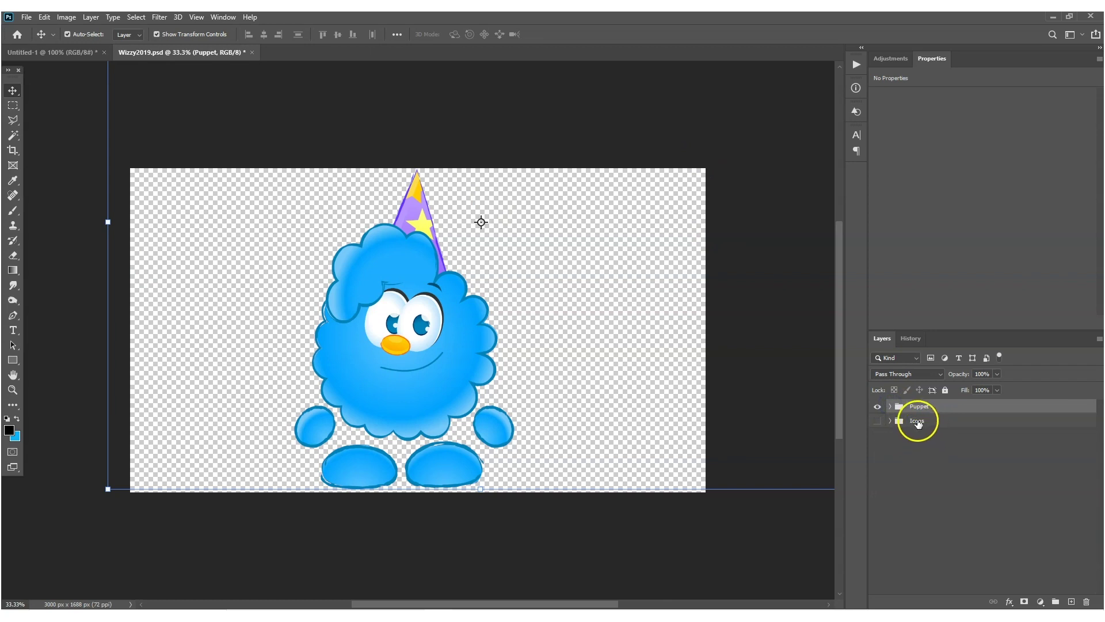
left_click(889, 422)
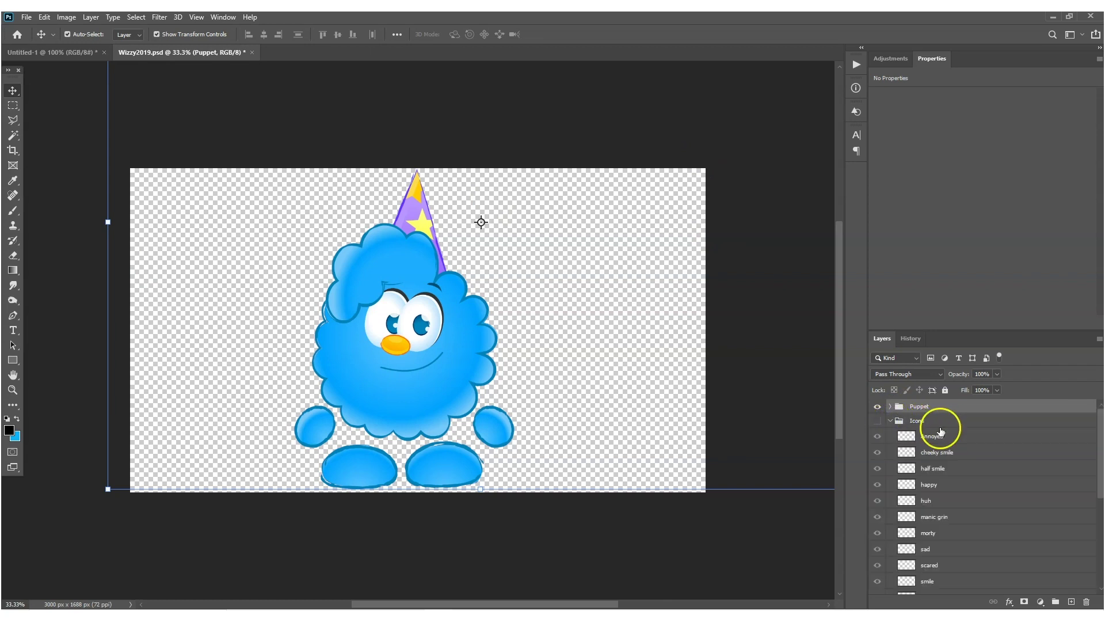
left_click(940, 451)
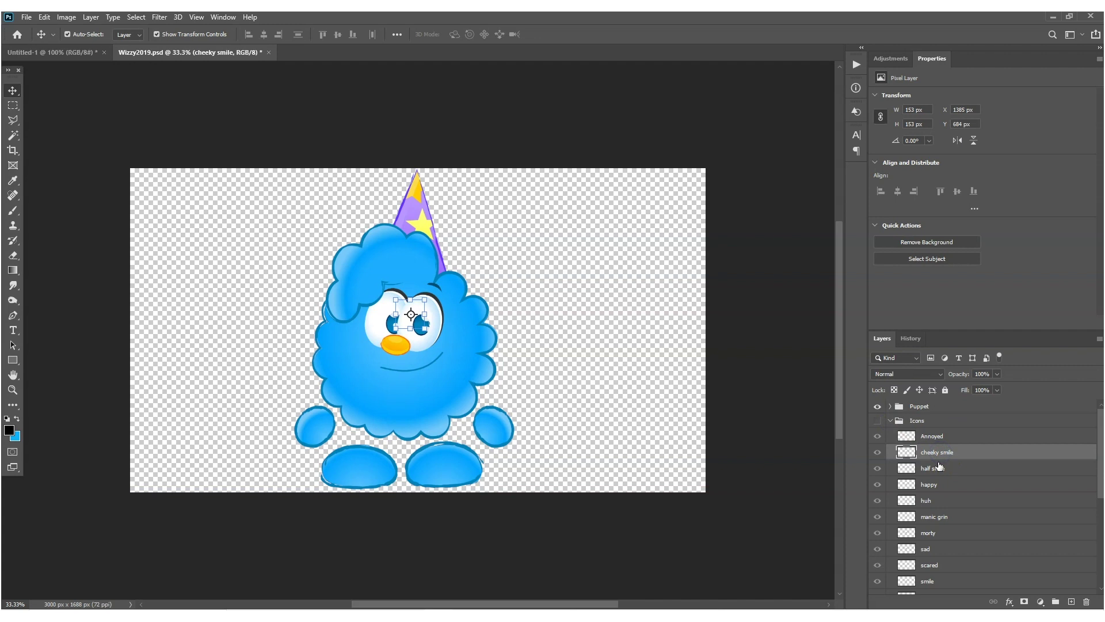
left_click(937, 437)
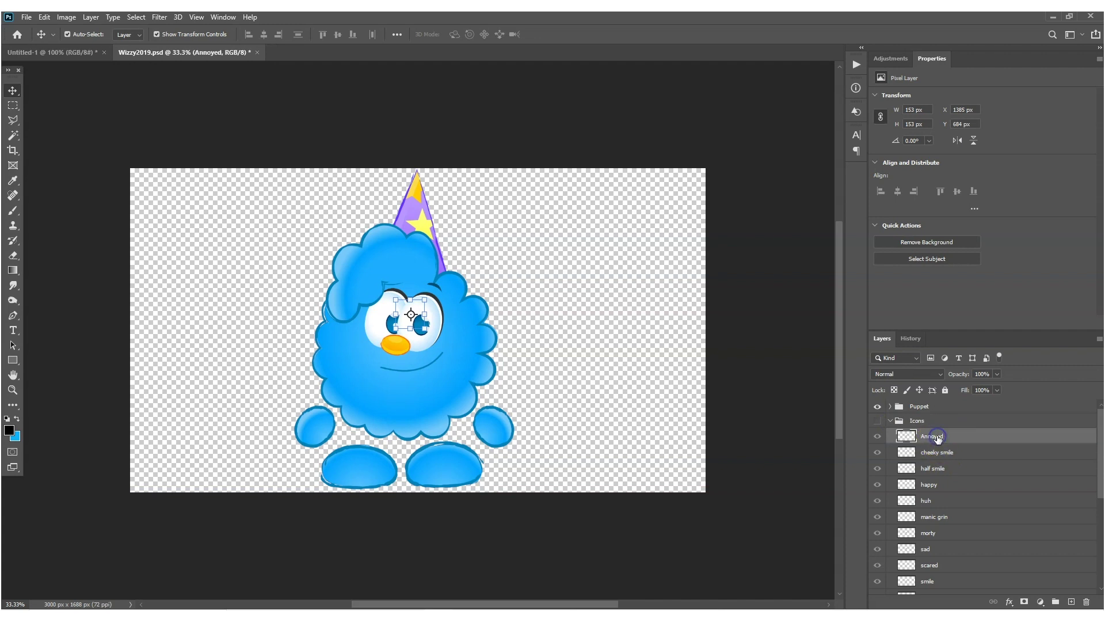
left_click(57, 55)
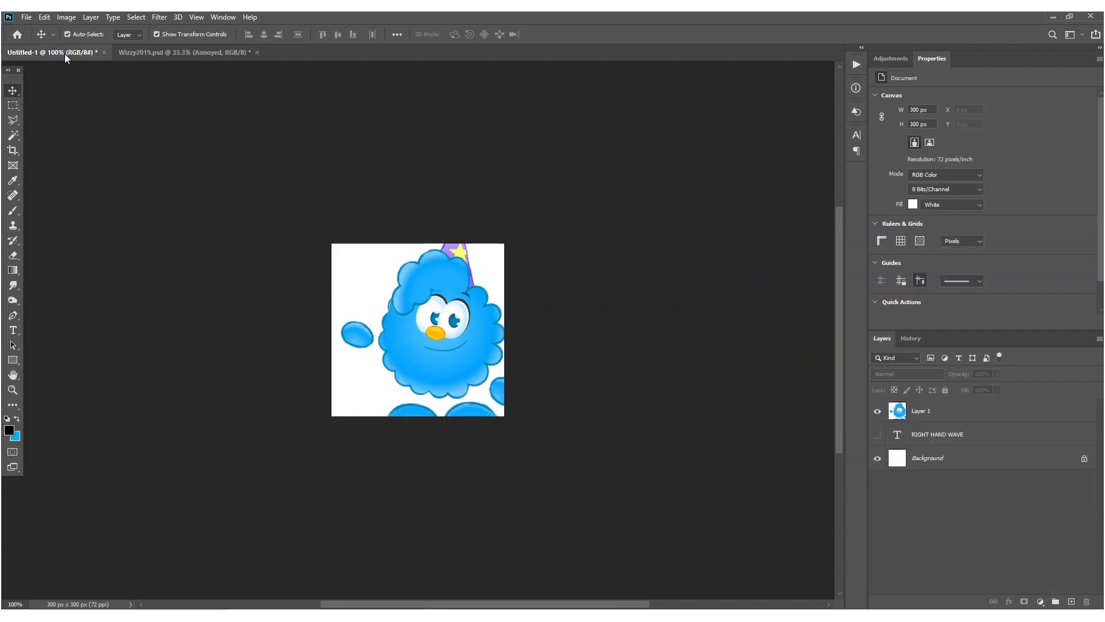
left_click(132, 52)
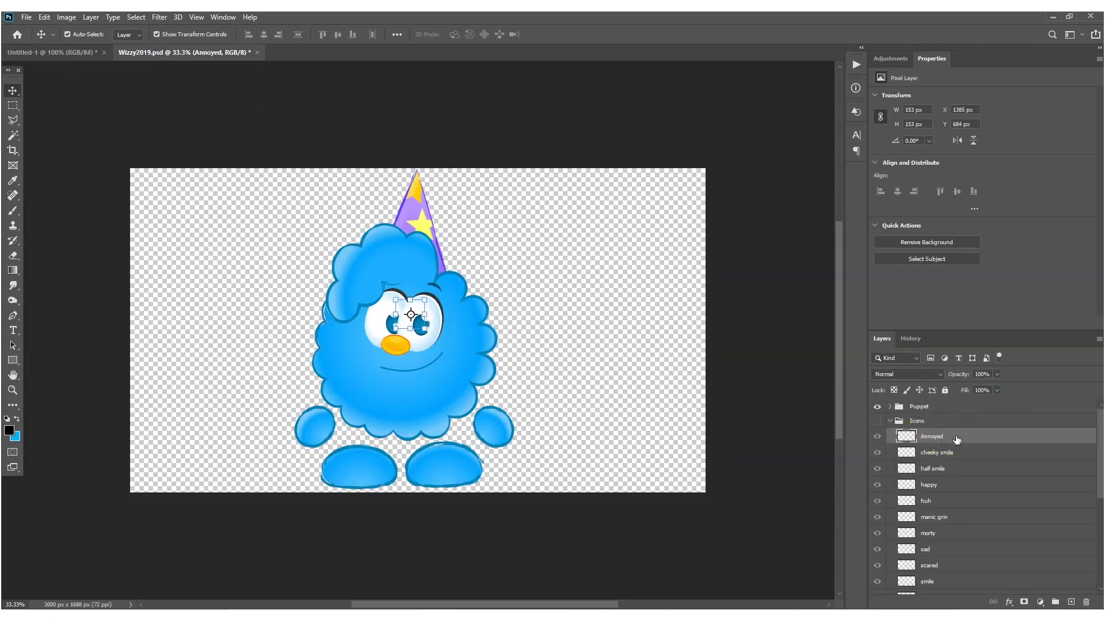
Place the "right hand wave pic" image as an embedded object in Wizzy2019.psd
left_click(277, 103)
left_click(26, 16)
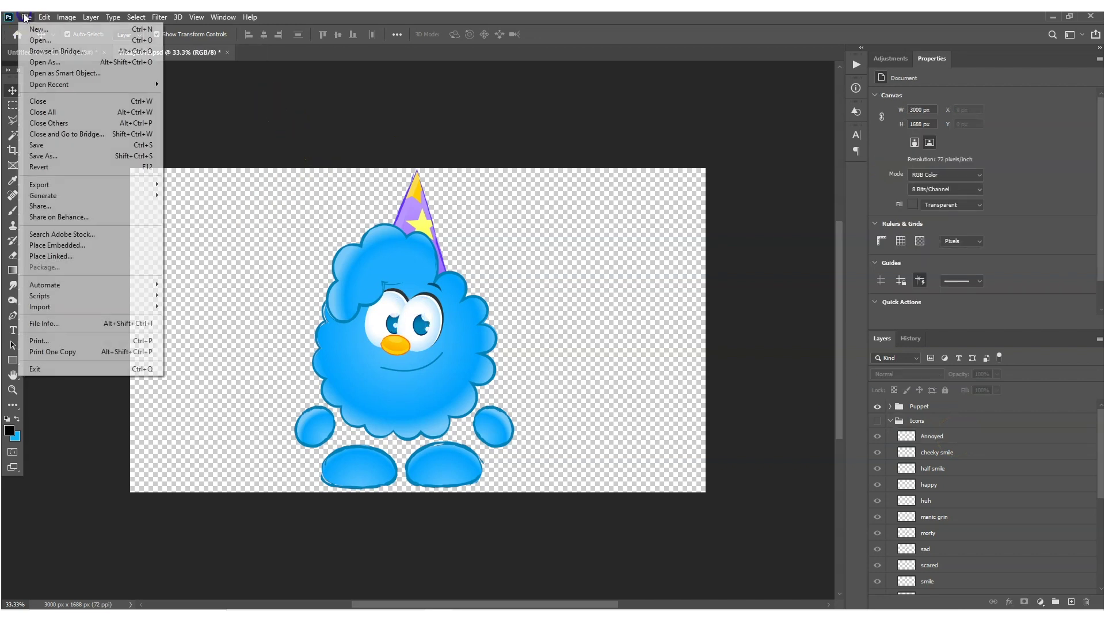
left_click(71, 246)
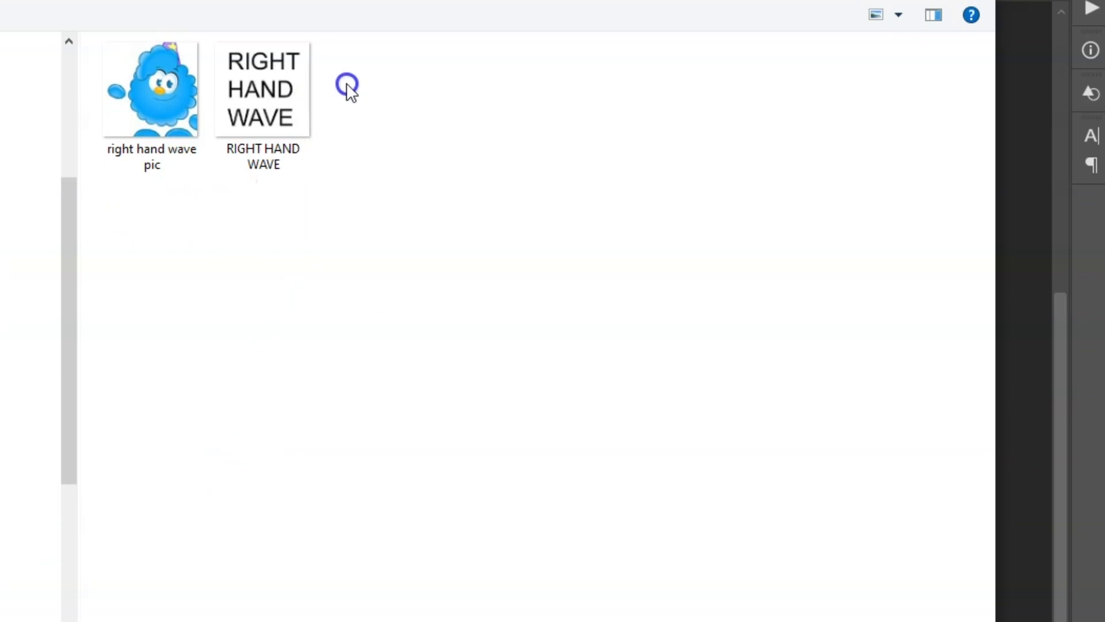
left_click(177, 89)
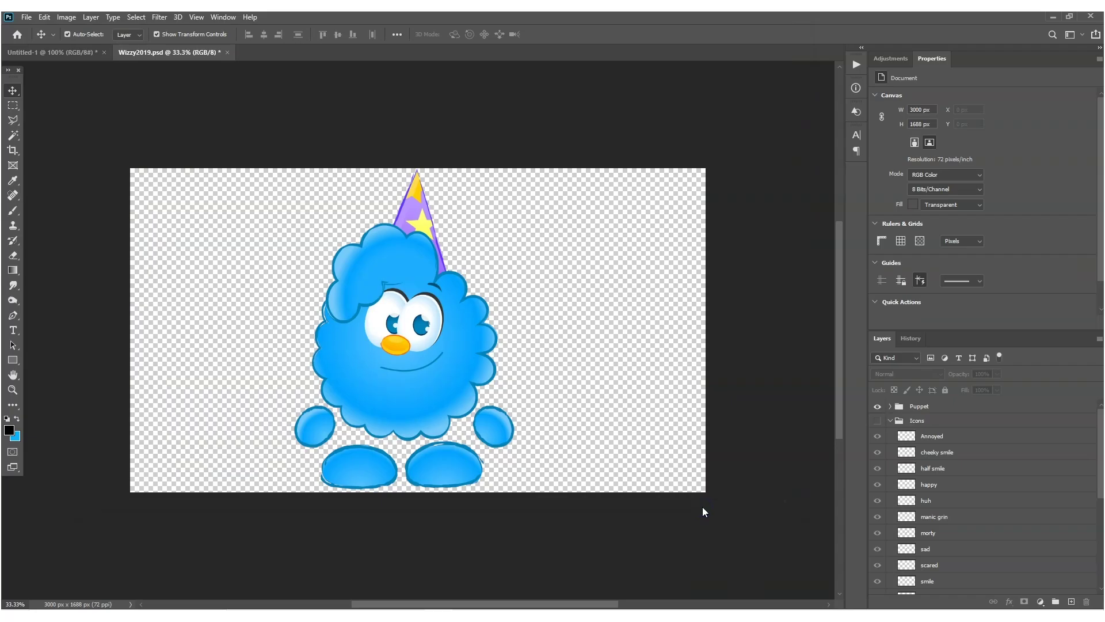
left_click_drag(699, 507, 567, 371)
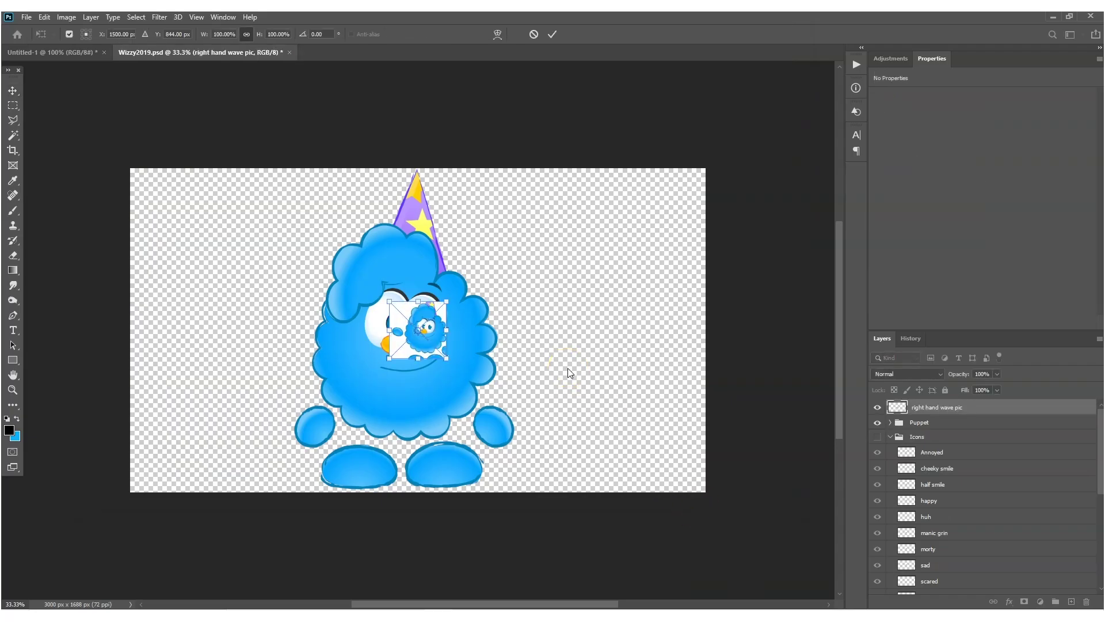
key("Return")
Place the "RIGHT HAND WAVE" text image as an embedded object in Wizzy2019.psd
left_click(26, 17)
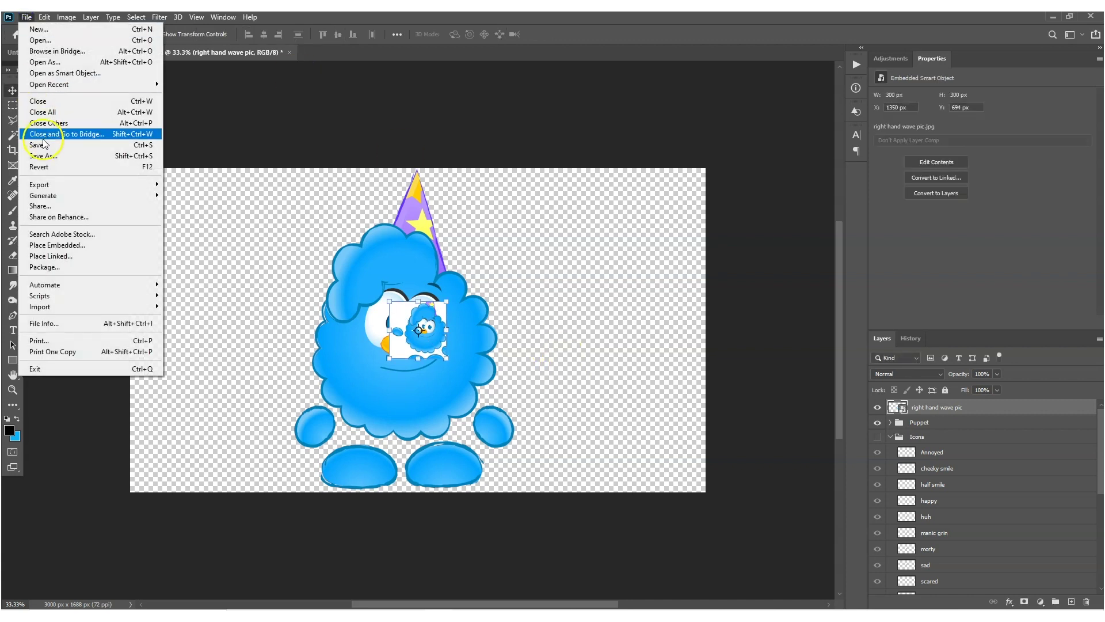
left_click(62, 246)
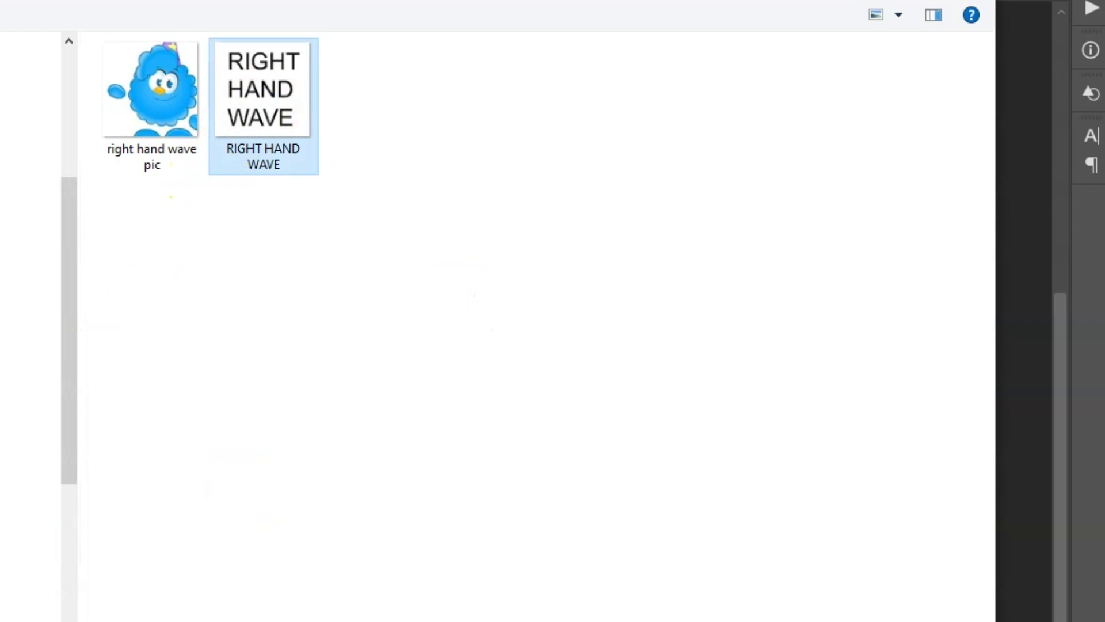
left_click(700, 497)
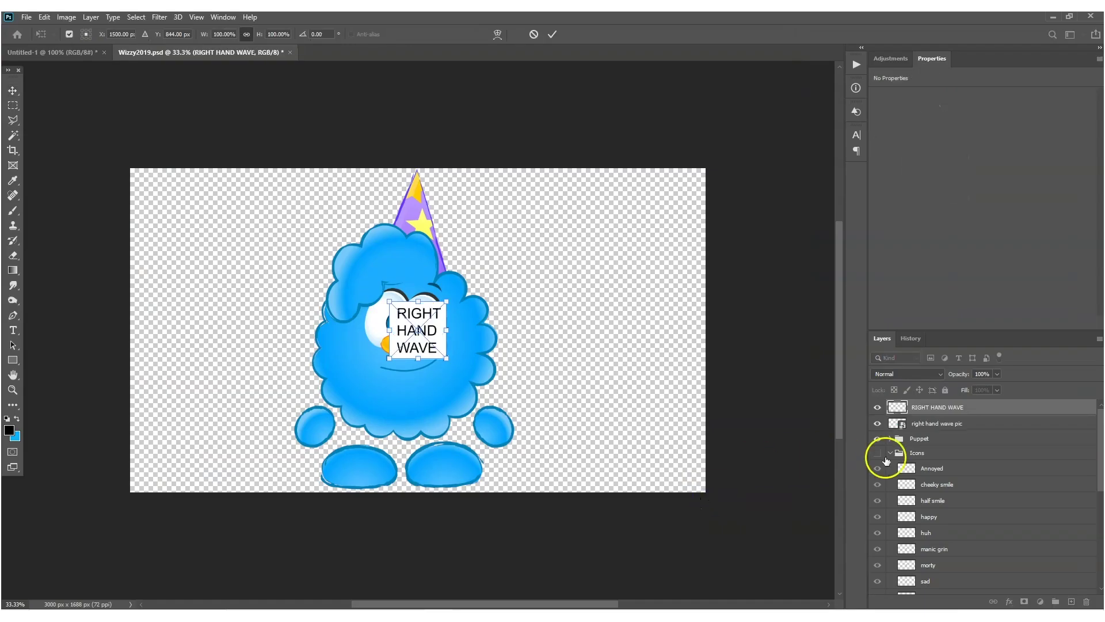
left_click(918, 406)
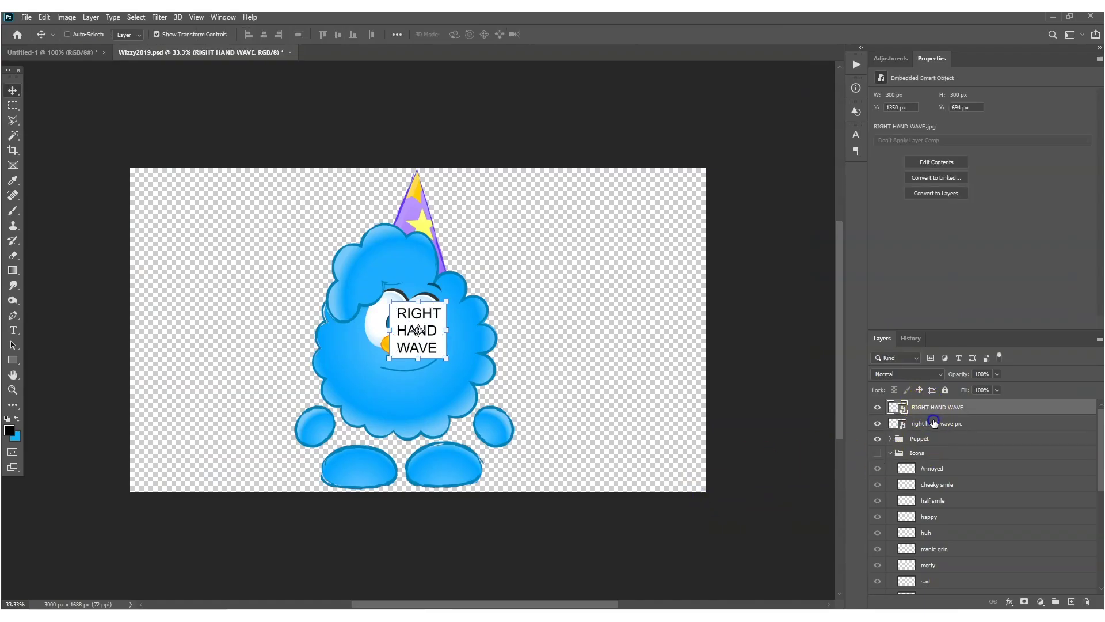
Move the RIGHT HAND WAVE and right hand wave pic layers together into the hidden Icons group
left_click(934, 424, "shift")
left_click_drag(933, 424, 933, 455)
left_click(927, 424)
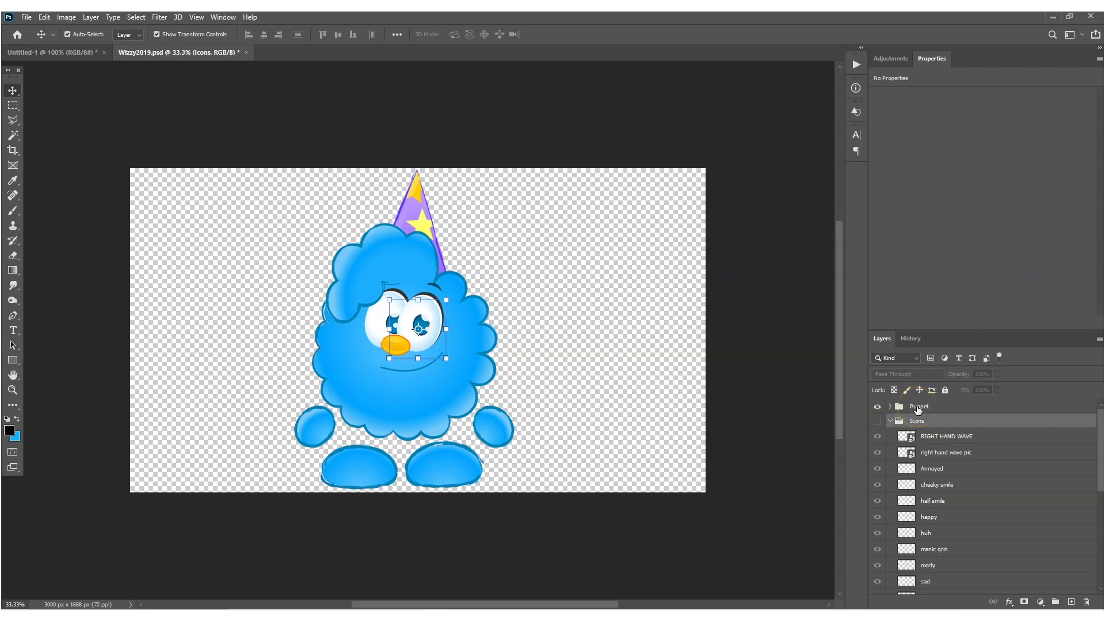
left_click(878, 421)
Save Wizzy2019.psd and switch back to Character Animator
left_click(26, 17)
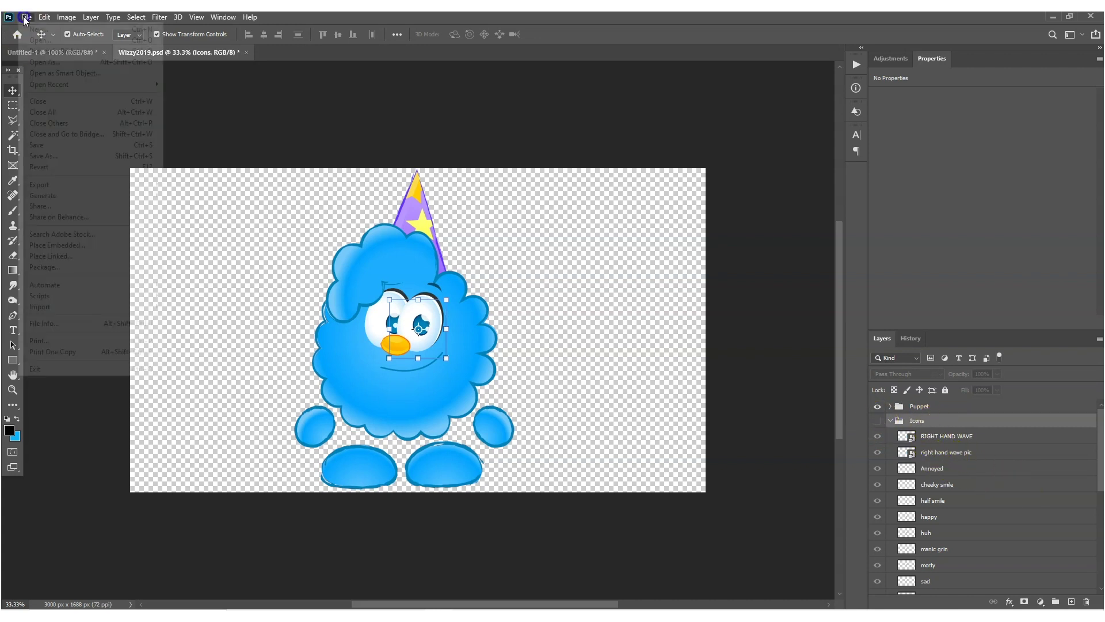
left_click(51, 145)
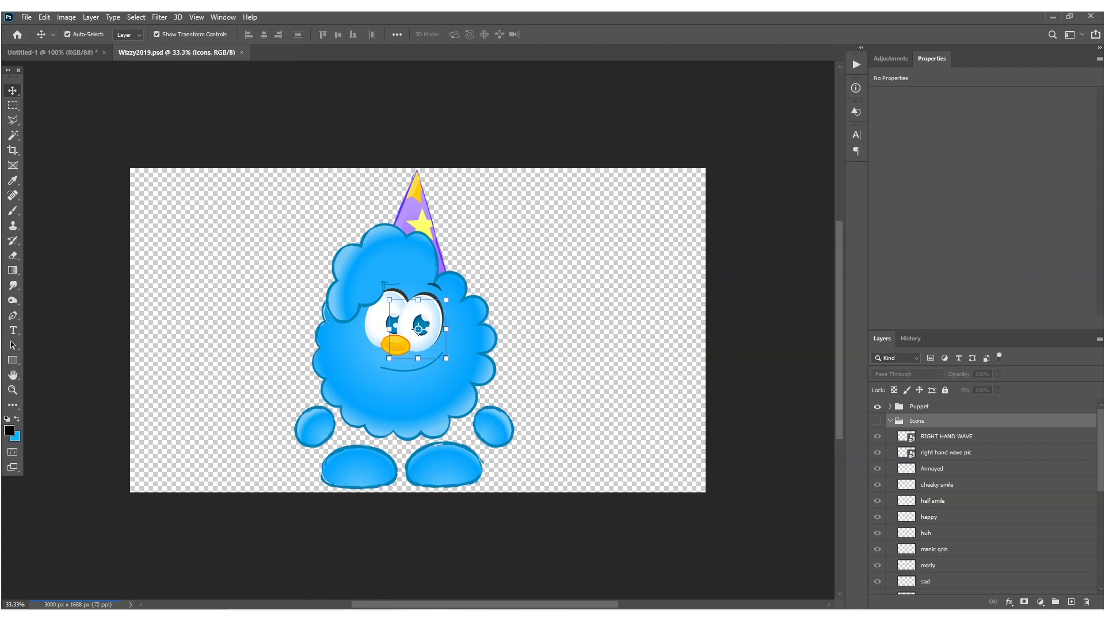
left_click(405, 566)
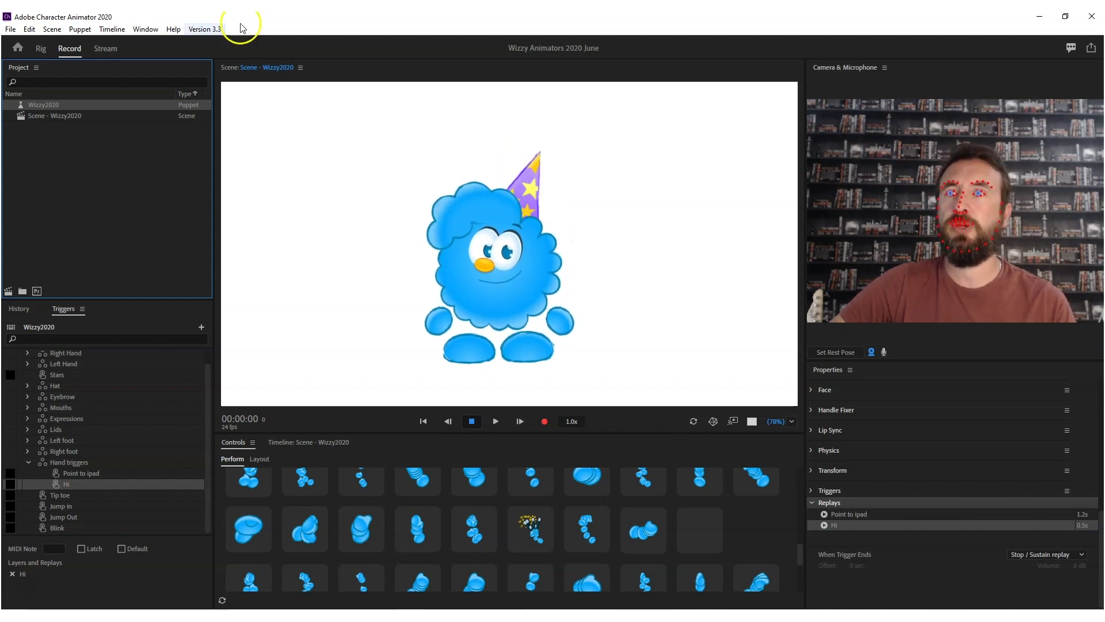
In the Rig workspace, collapse the Puppet group, expand Icons to find both wave images, and display the trigger controls beside the puppet view
left_click(40, 50)
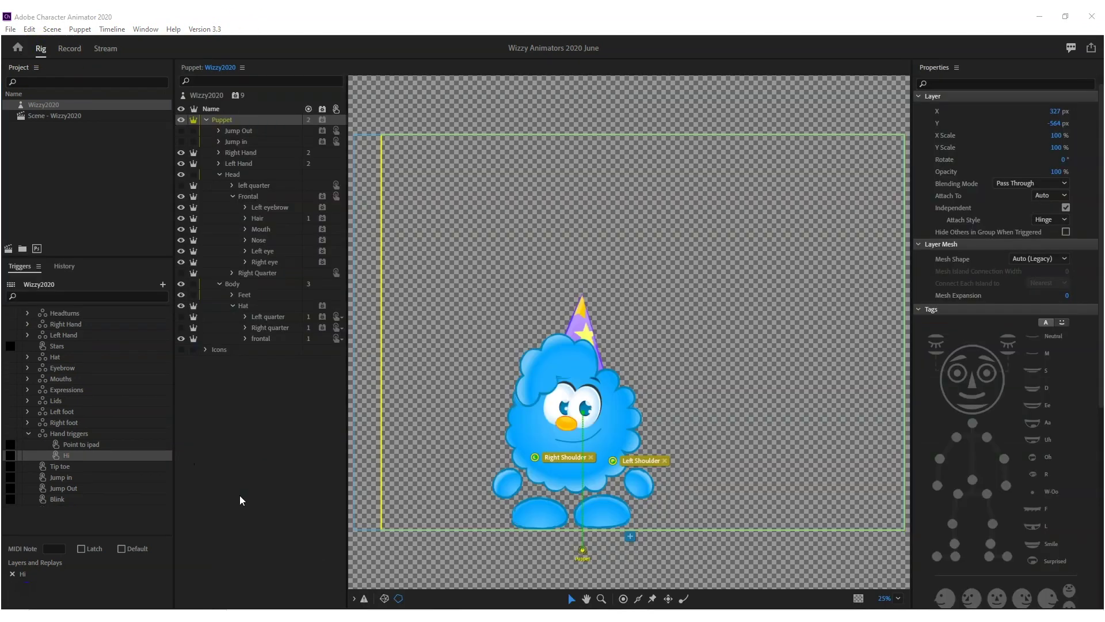
left_click(207, 119)
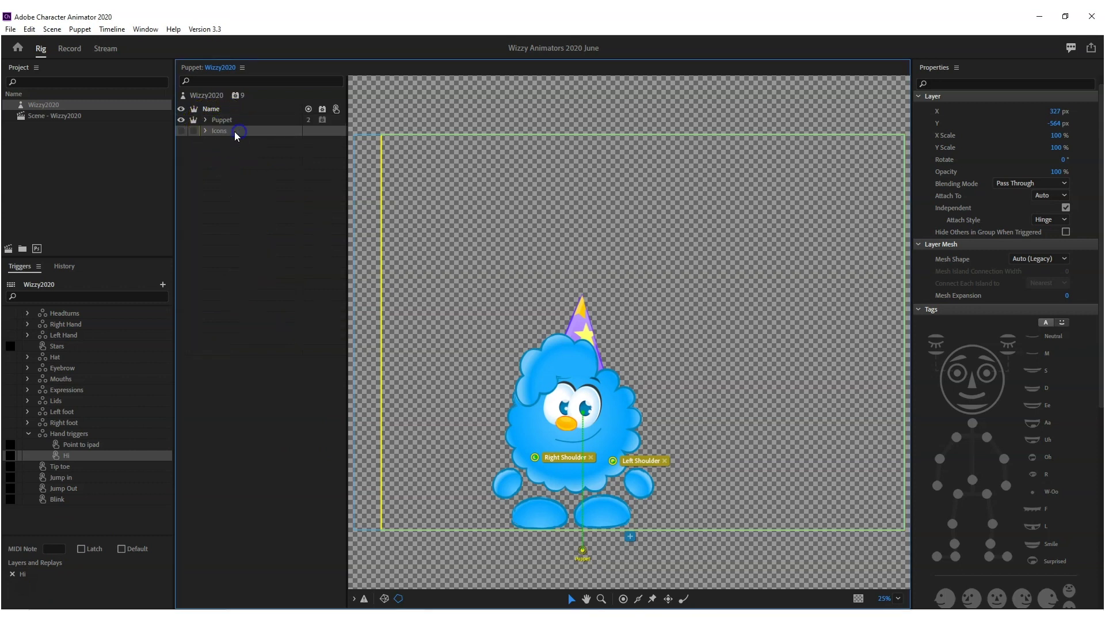
left_click(209, 131)
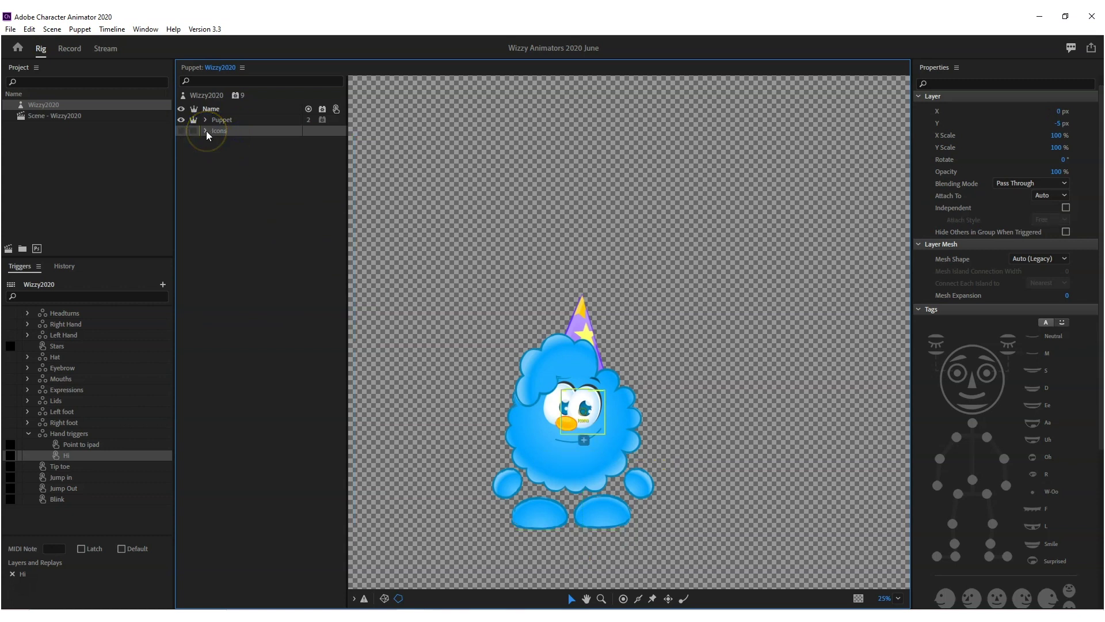
left_click(206, 131)
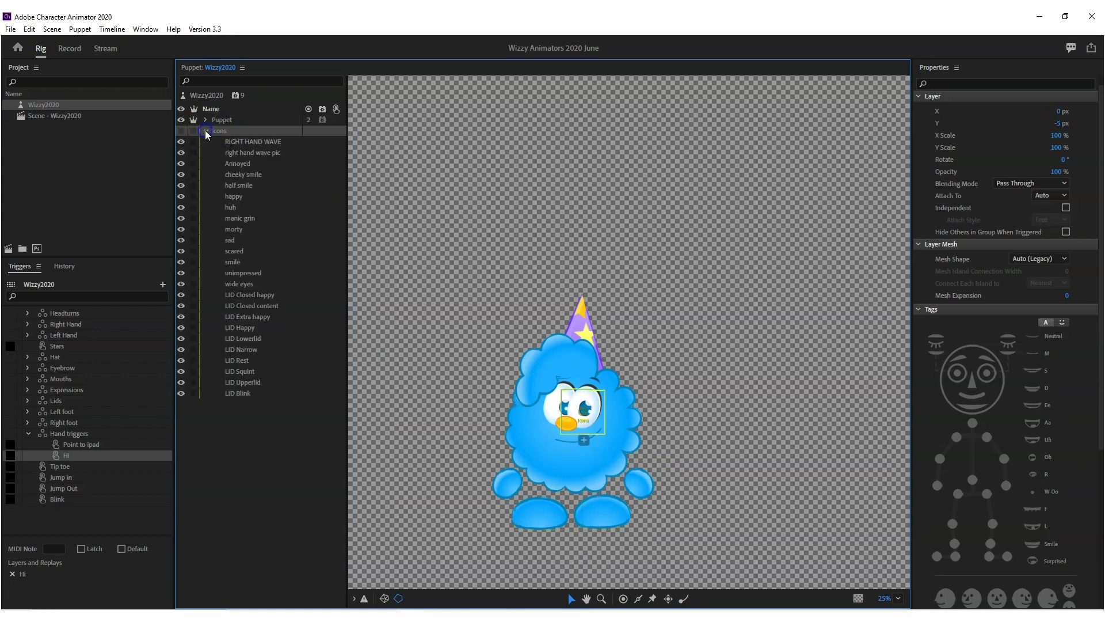
left_click(253, 143)
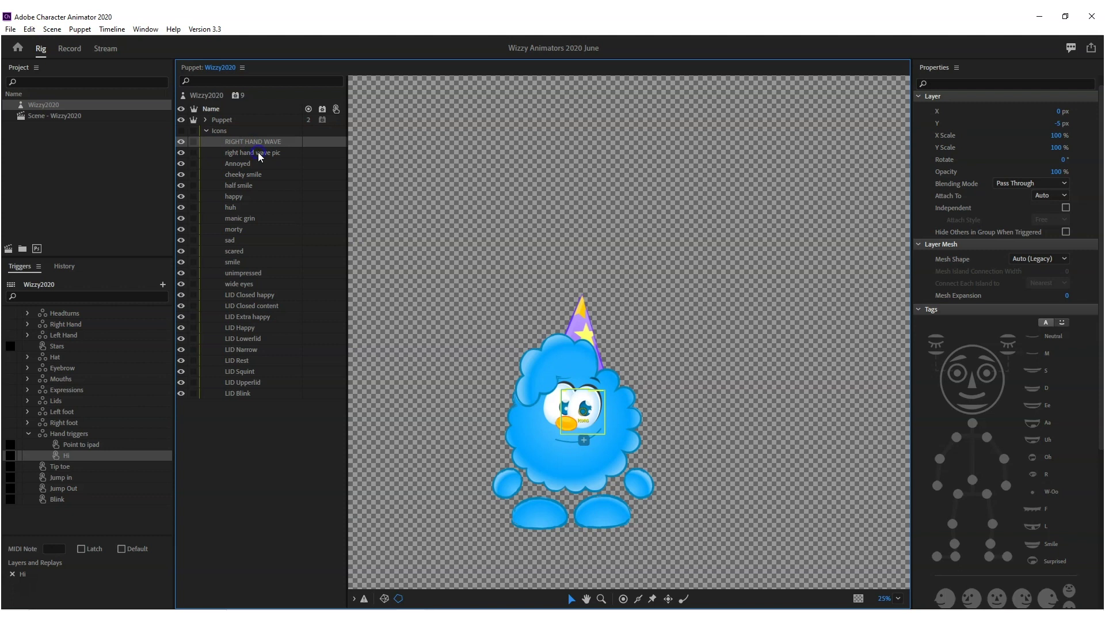
left_click(259, 154)
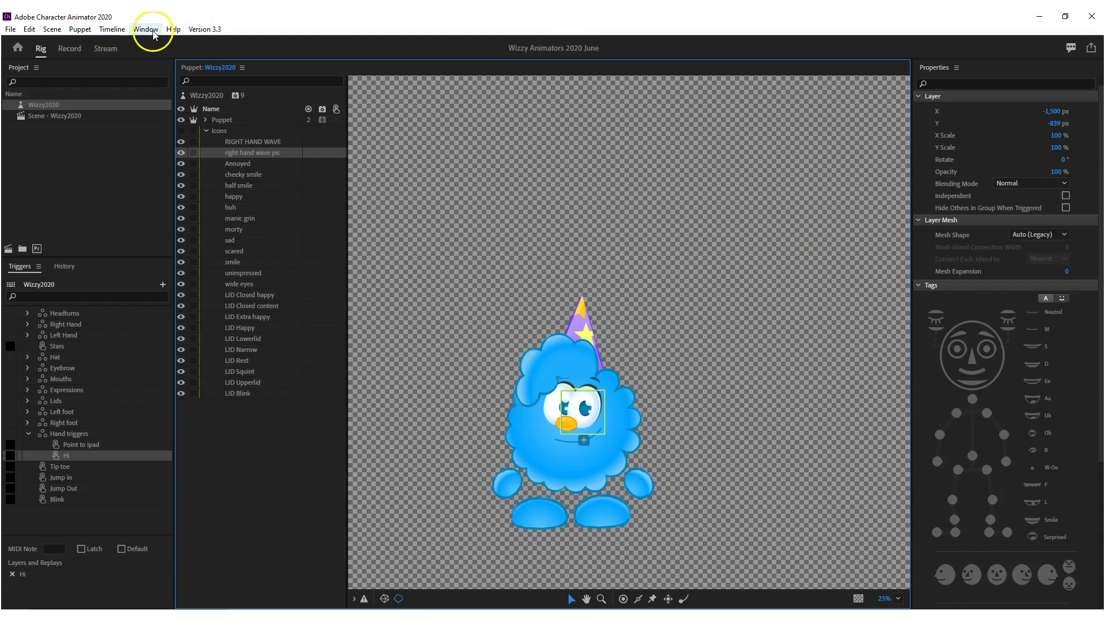
left_click_drag(938, 32, 900, 118)
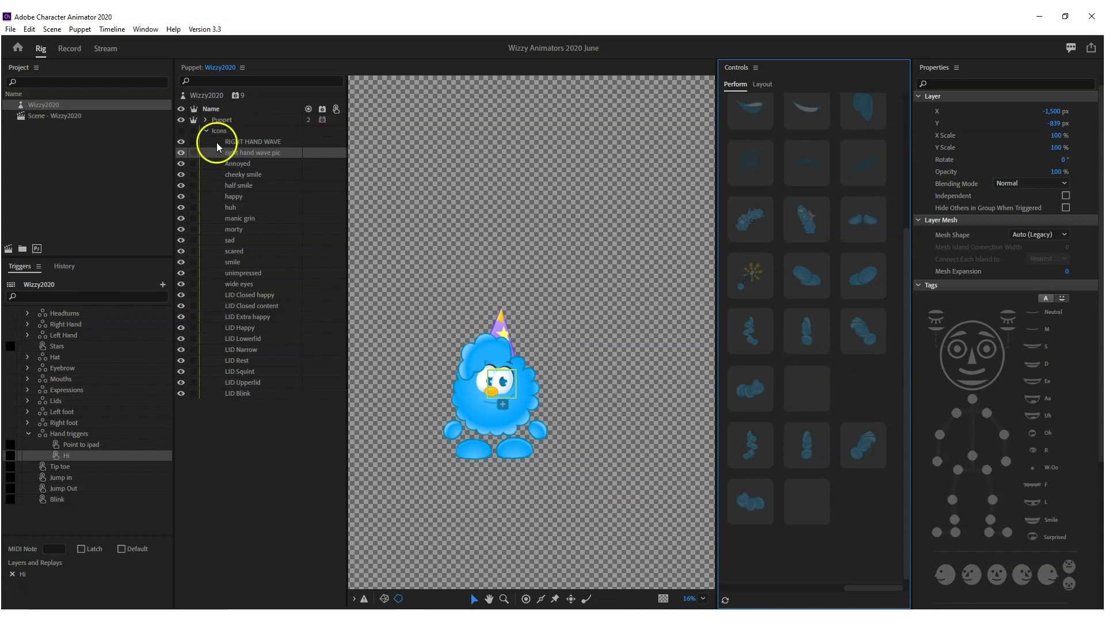
Assign the RIGHT HAND WAVE layer from the Icons group as the thumbnail of the blank Hi trigger control
left_click(245, 143)
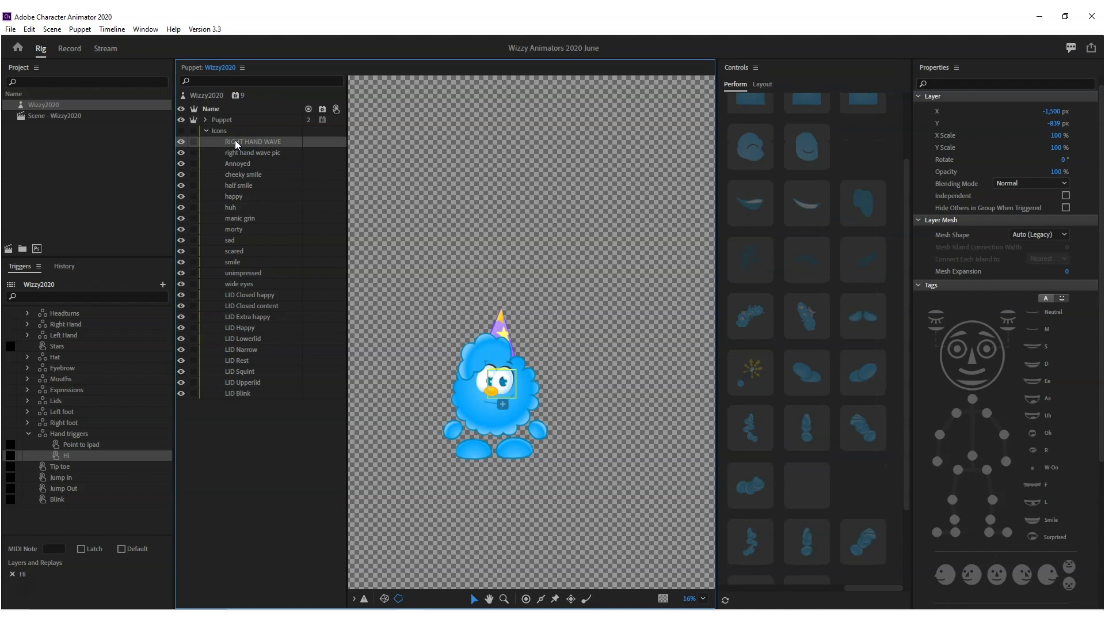
left_click_drag(236, 145, 805, 490)
mouse_move(804, 493)
left_mouse_down()
mouse_move(839, 493)
mouse_move(831, 478)
mouse_move(819, 493)
left_mouse_up()
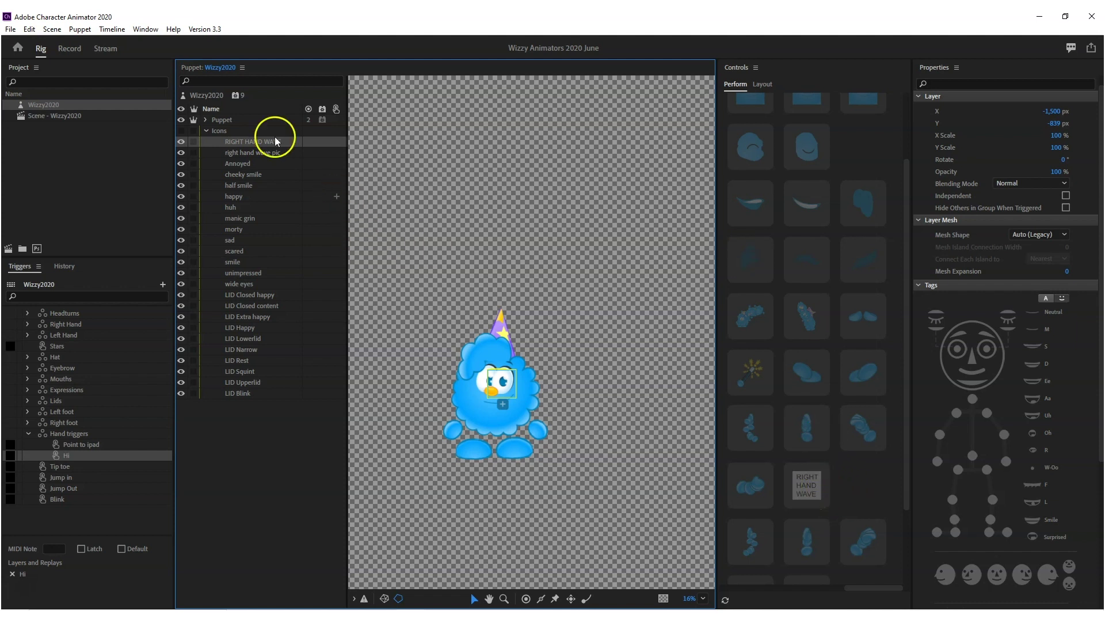
Set the Hi control's thumbnail to the right hand wave pic layer and check it in the Record workspace
left_click(236, 153)
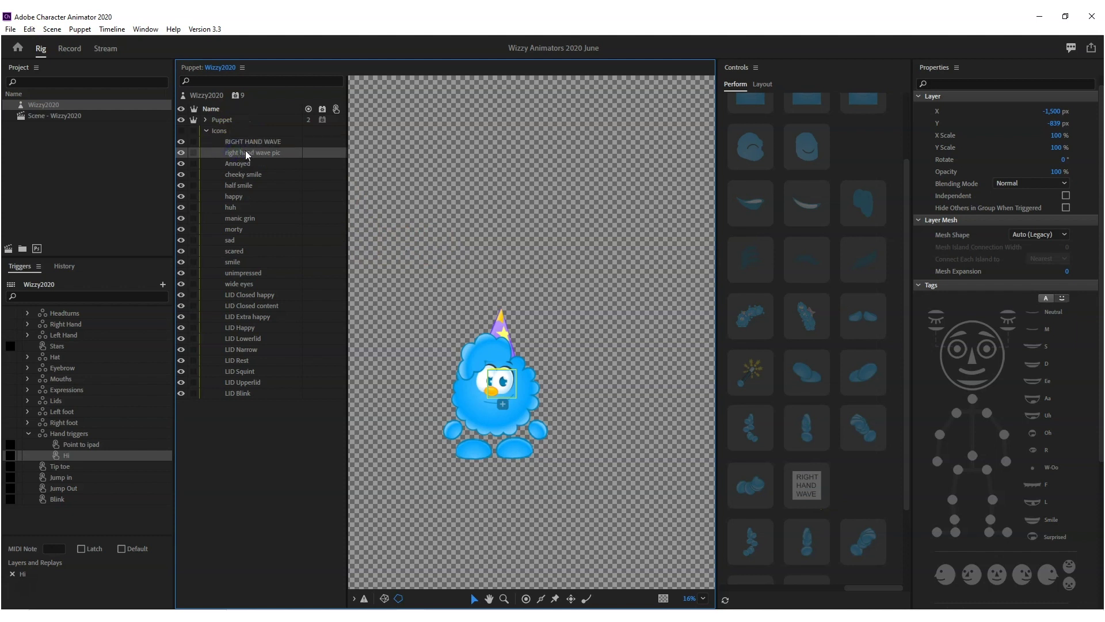
left_click_drag(246, 156, 880, 488)
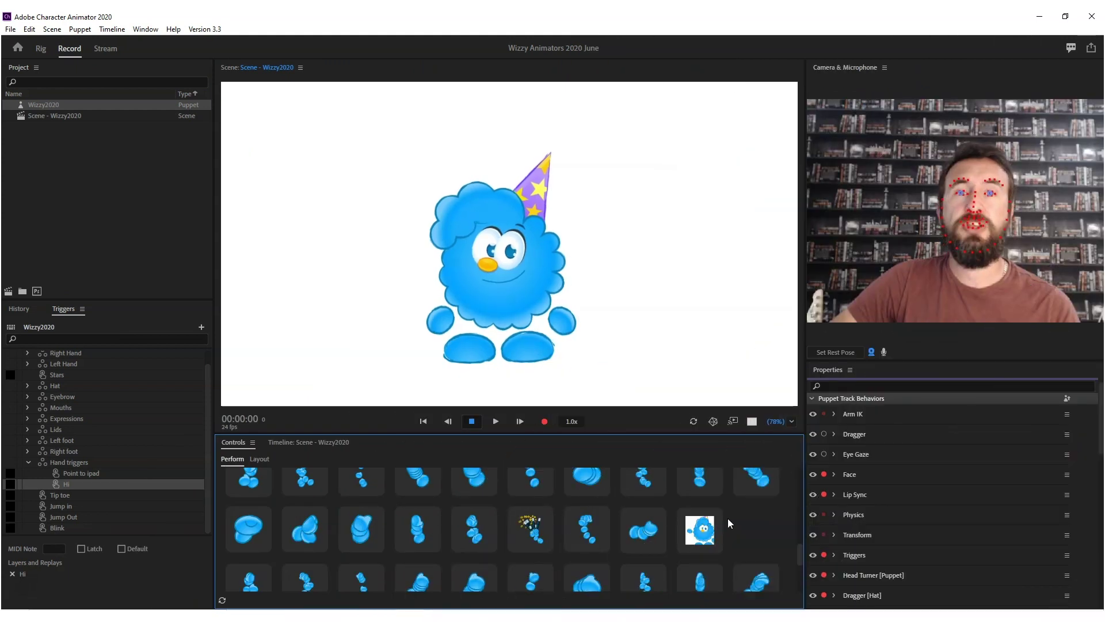
left_click(714, 528)
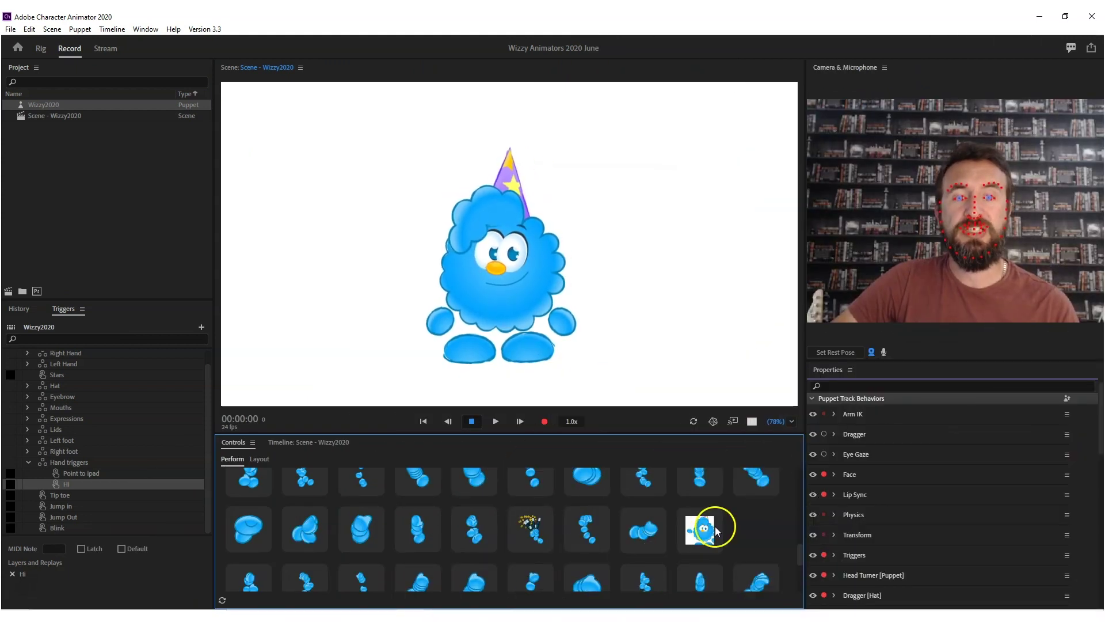